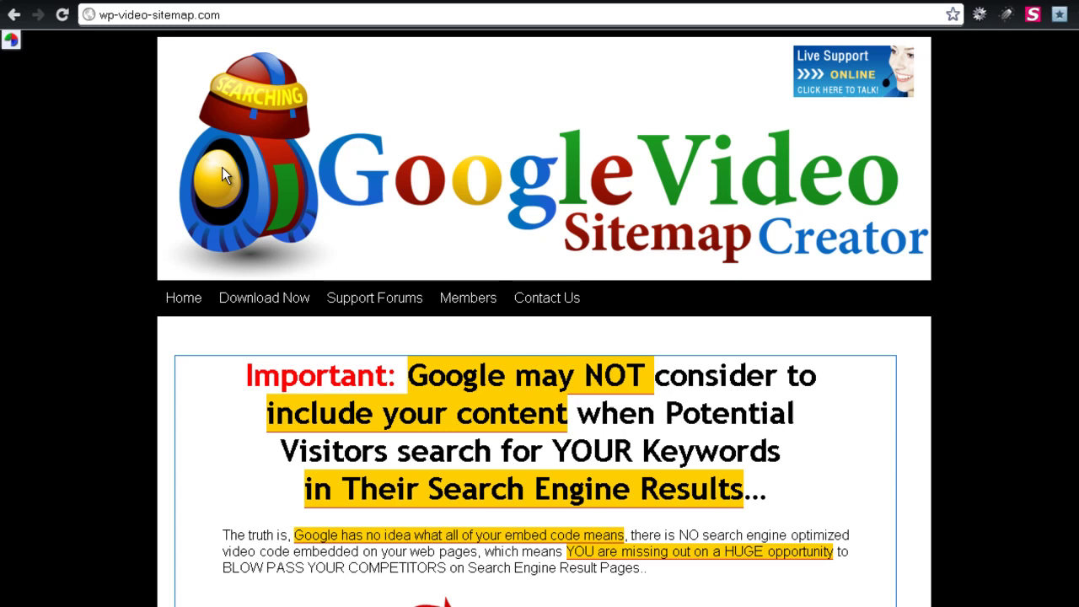
- Go to the site's /wp-admin login page
{"action": "left_click", "coordinate": [262, 15]}
{"action": "type", "text": "/wp-admin"}
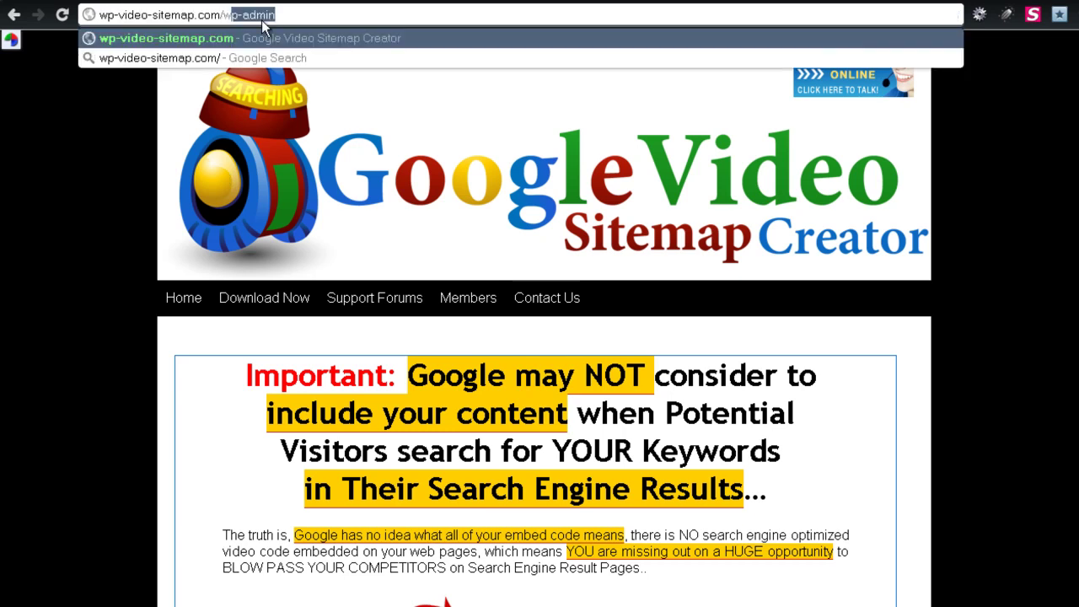
{"action": "key", "text": "Return"}
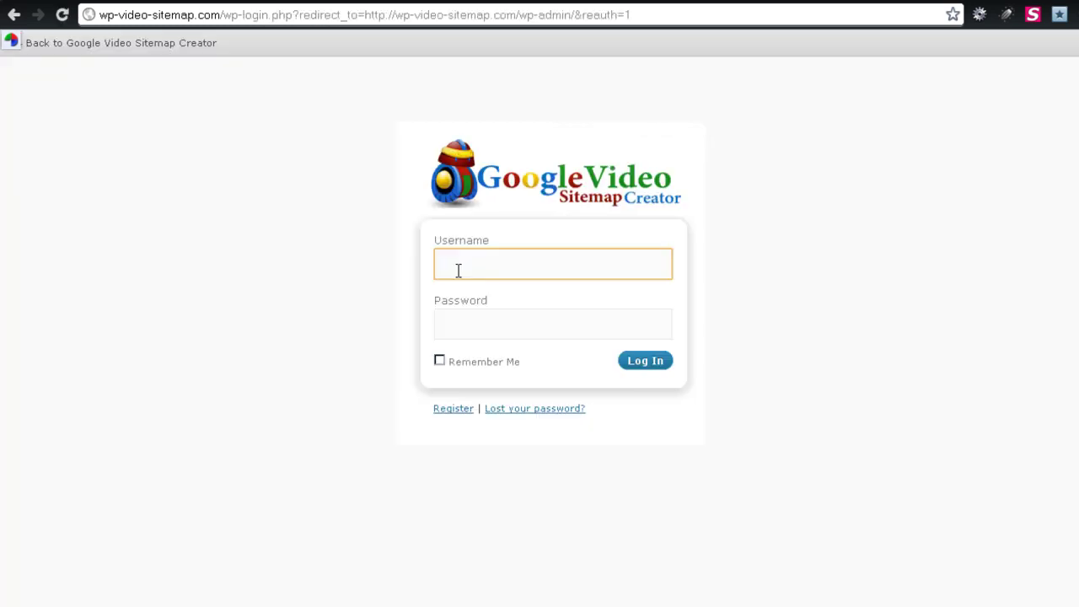
- Log in with the saved administrator username and the admin password
{"action": "type", "text": "a"}
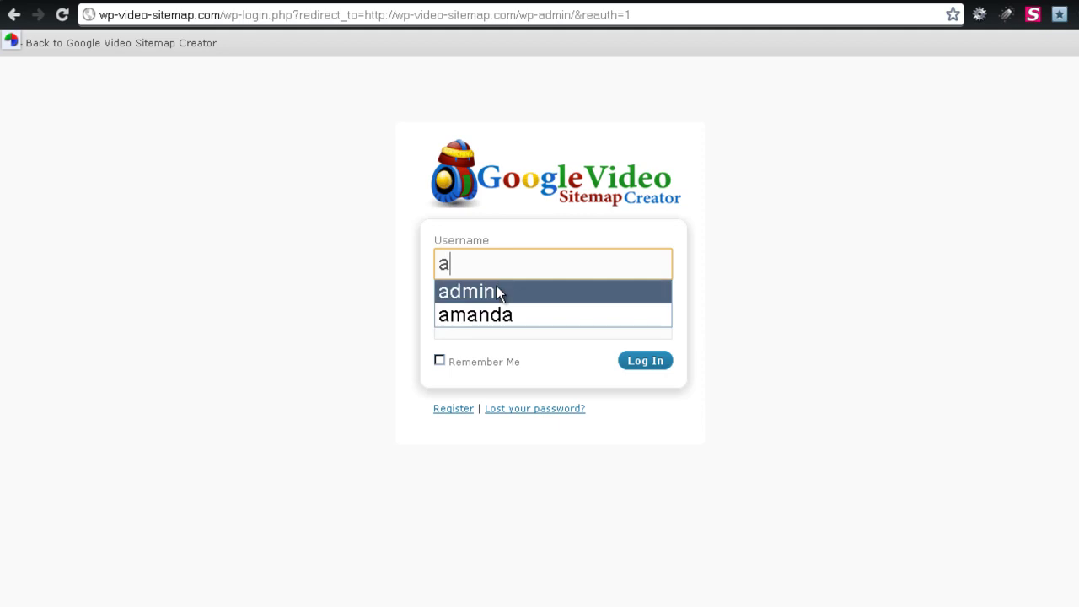
{"action": "left_click", "coordinate": [496, 289]}
{"action": "left_click", "coordinate": [485, 319]}
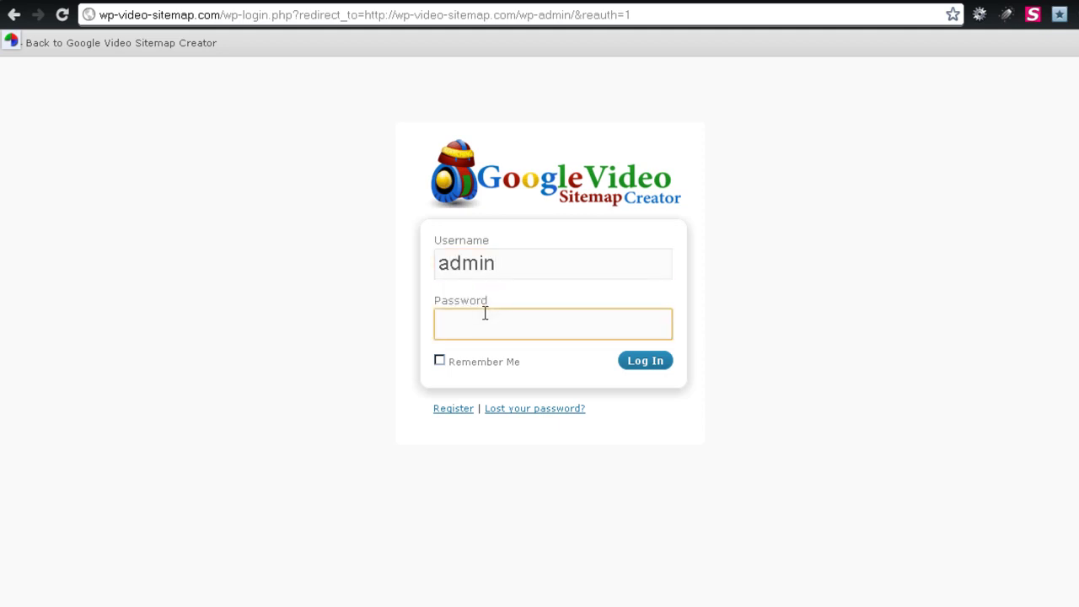
{"action": "type", "text": "ad"}
{"action": "key", "text": "BackSpace"}
{"action": "key", "text": "BackSpace"}
{"action": "key", "text": "Return"}
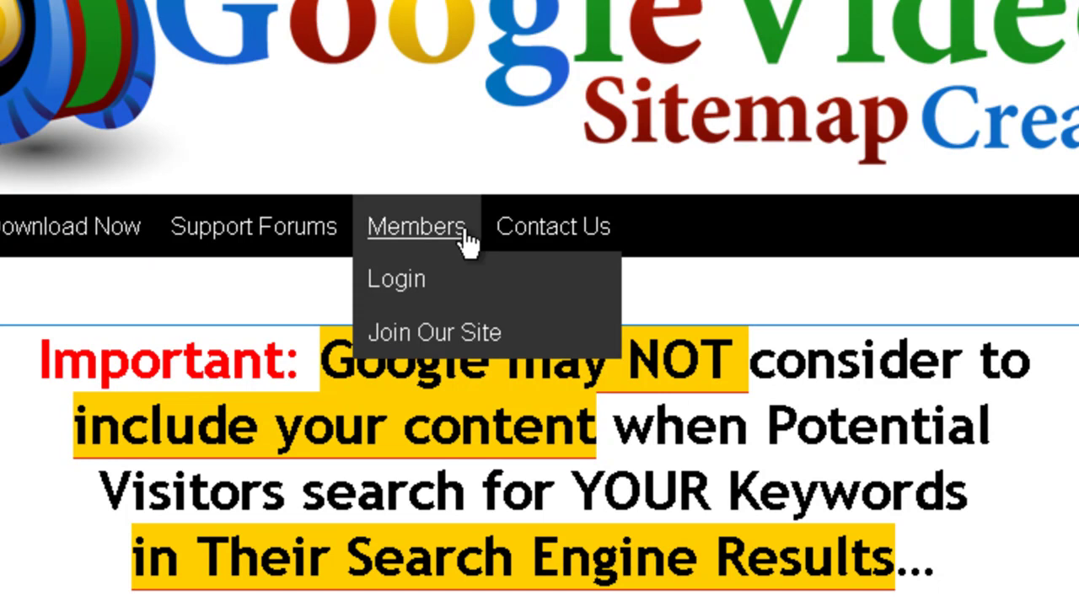
- Open the Join Our Site registration page from the Members menu
{"action": "left_click", "coordinate": [504, 346]}
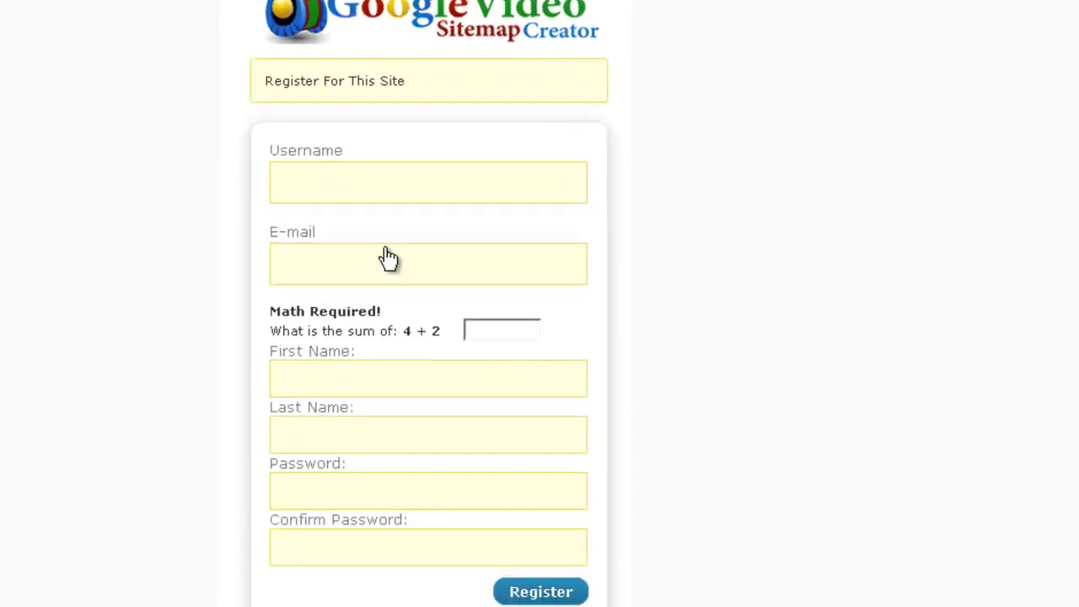
- Enter the new username and e-mail address, and answer 6 to the math check
{"action": "left_click", "coordinate": [338, 164]}
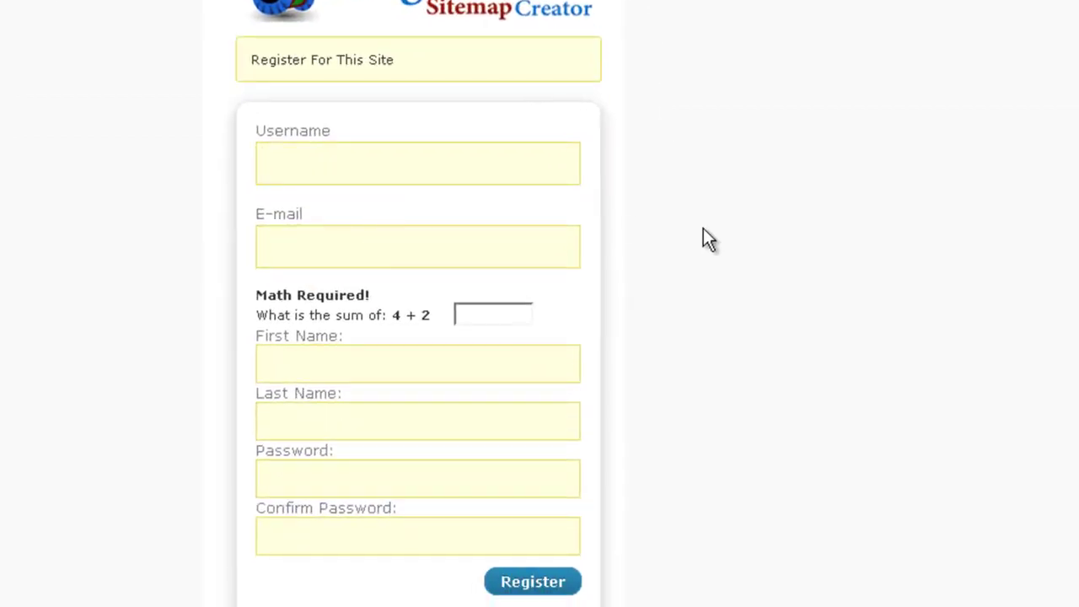
{"action": "type", "text": "testus"}
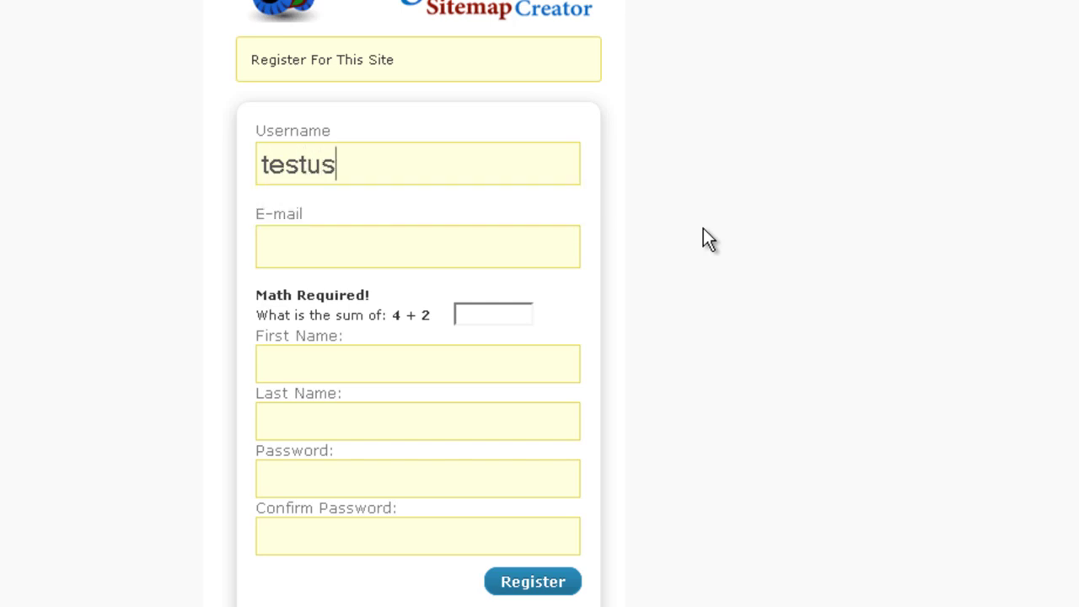
{"action": "type", "text": "er"}
{"action": "key", "text": "Tab"}
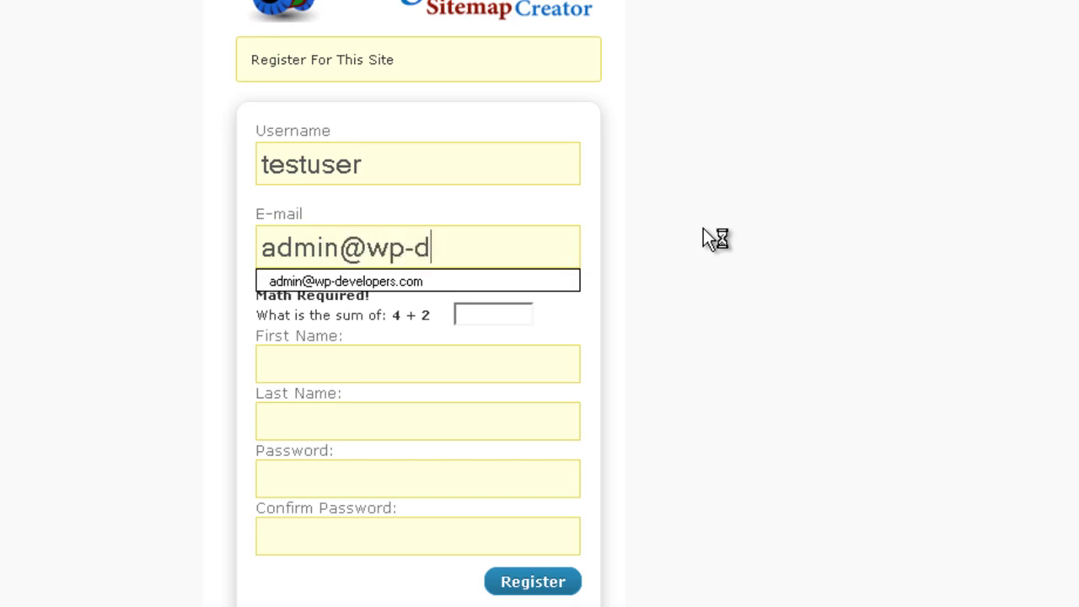
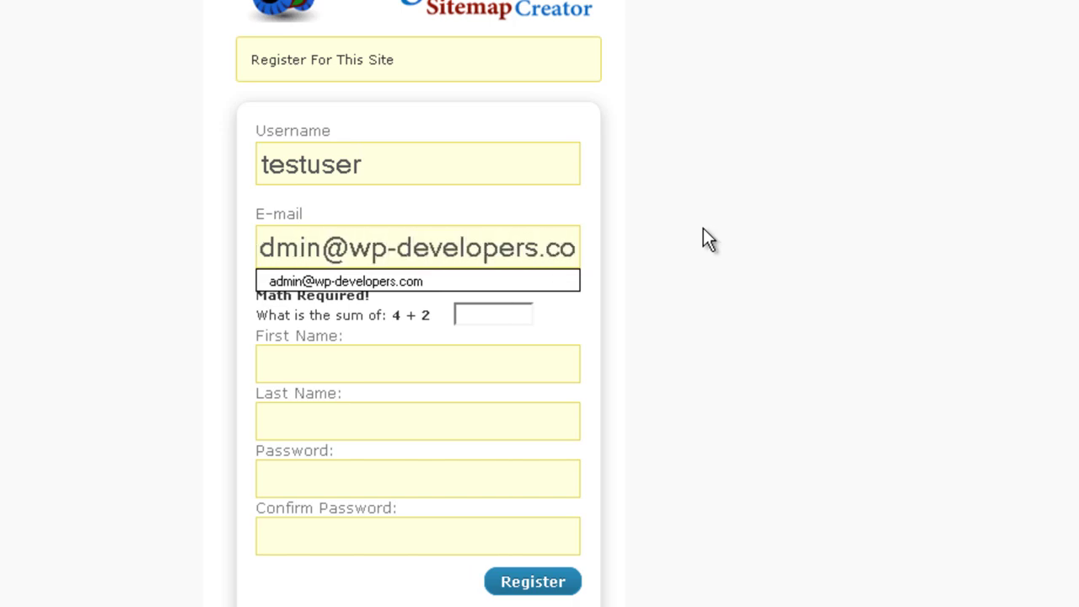
{"action": "key", "text": "Tab"}
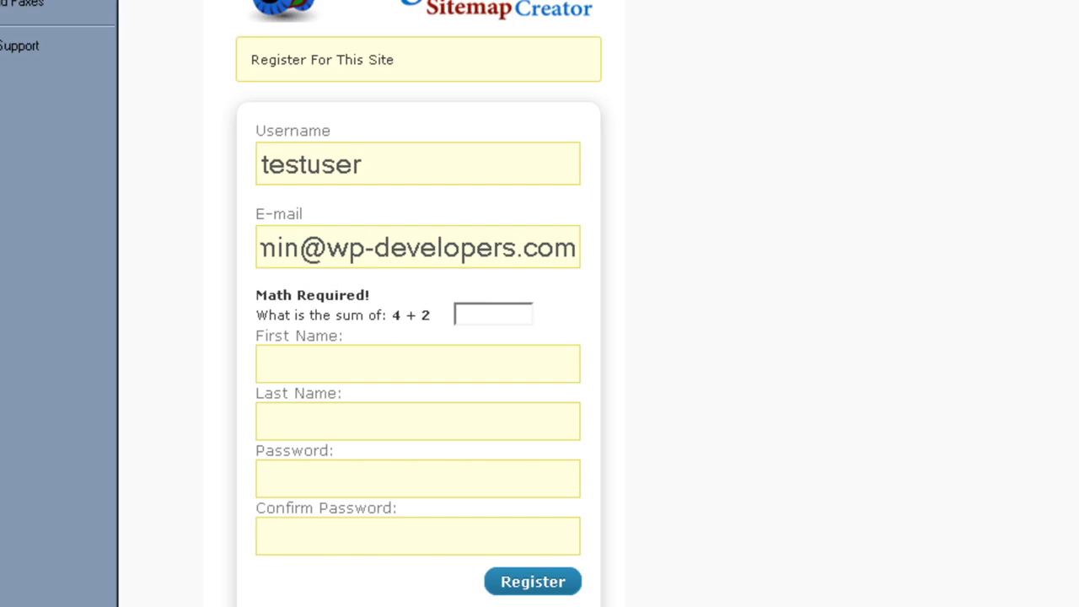
{"action": "left_click", "coordinate": [487, 312]}
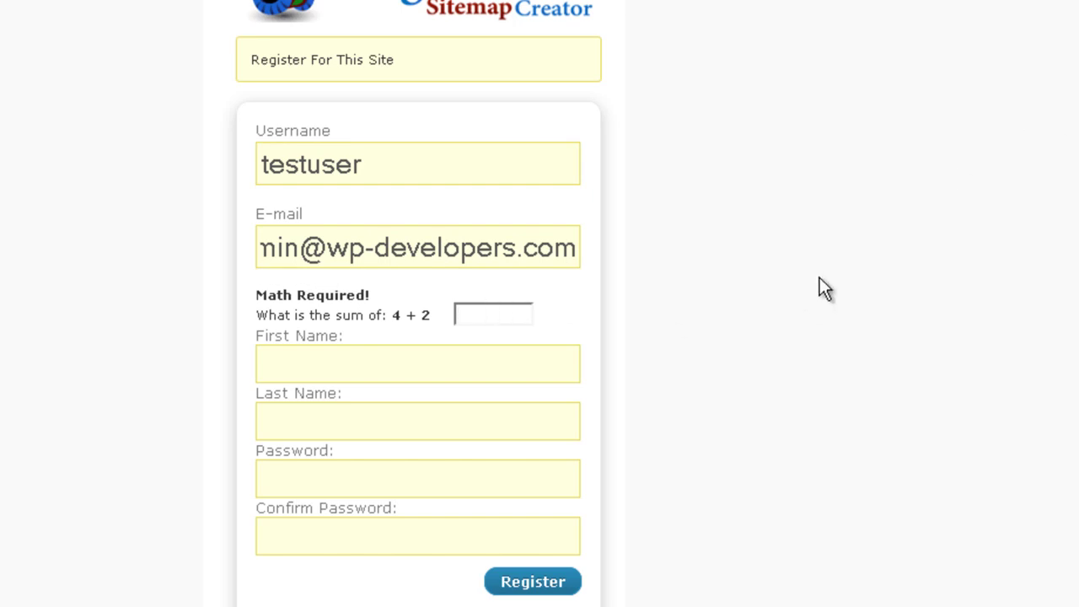
{"action": "type", "text": "6"}
- Fill in the new member's first and last name and password, then submit the registration
{"action": "left_click", "coordinate": [379, 352]}
{"action": "type", "text": "John"}
{"action": "key", "text": "Tab"}
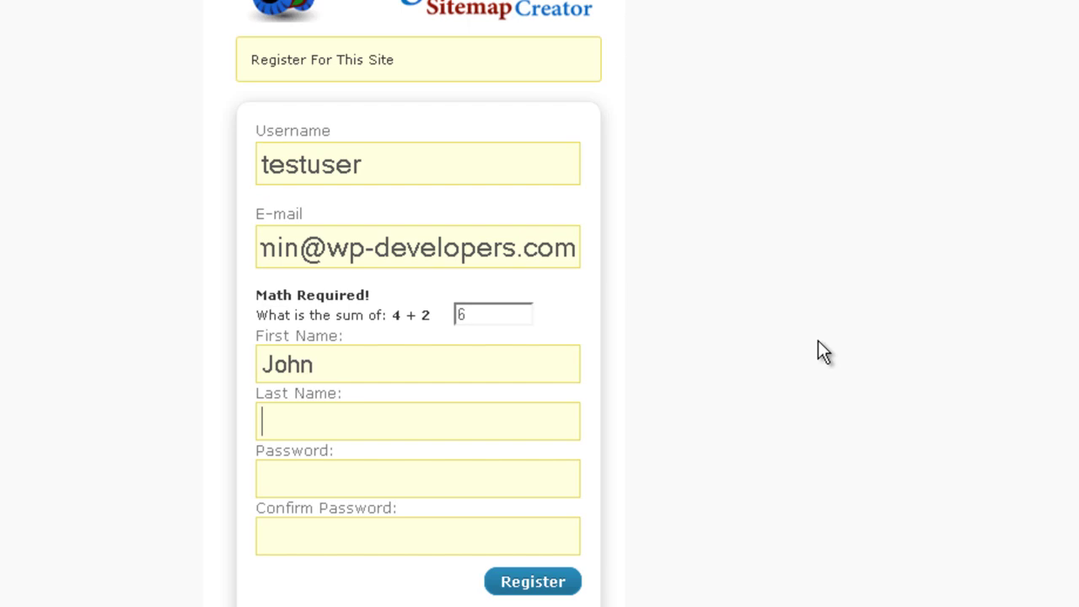
{"action": "type", "text": "Doe"}
{"action": "key", "text": "Tab"}
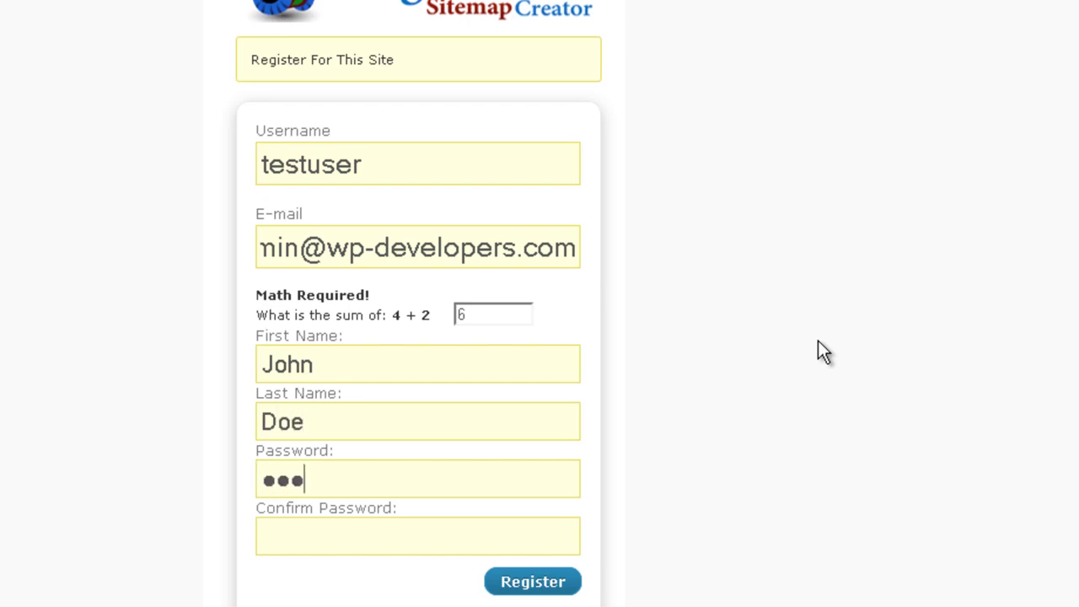
{"action": "key", "text": "Tab"}
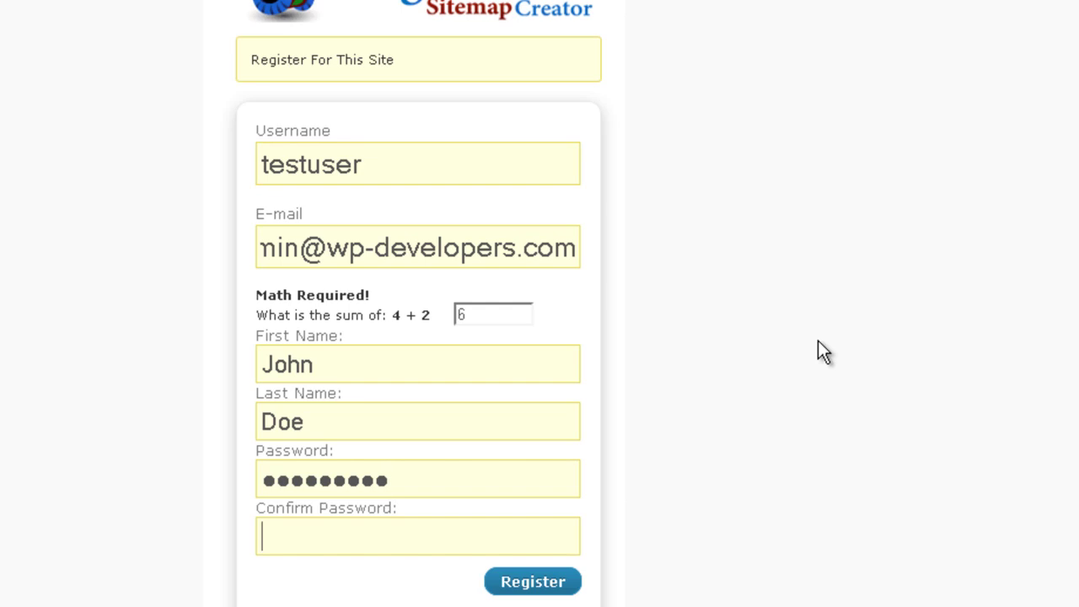
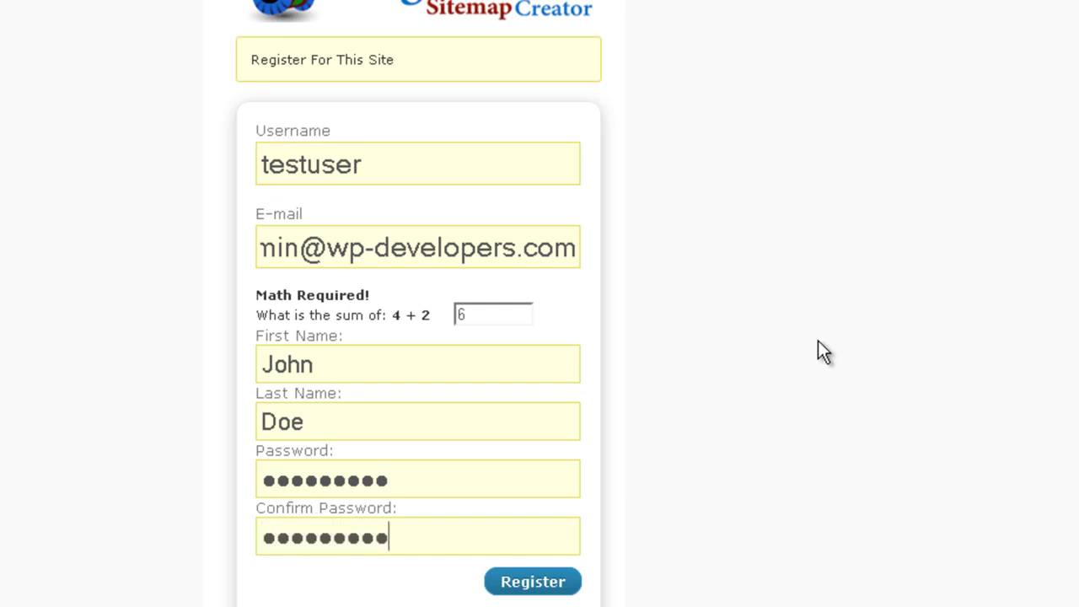
{"action": "left_click", "coordinate": [539, 587]}
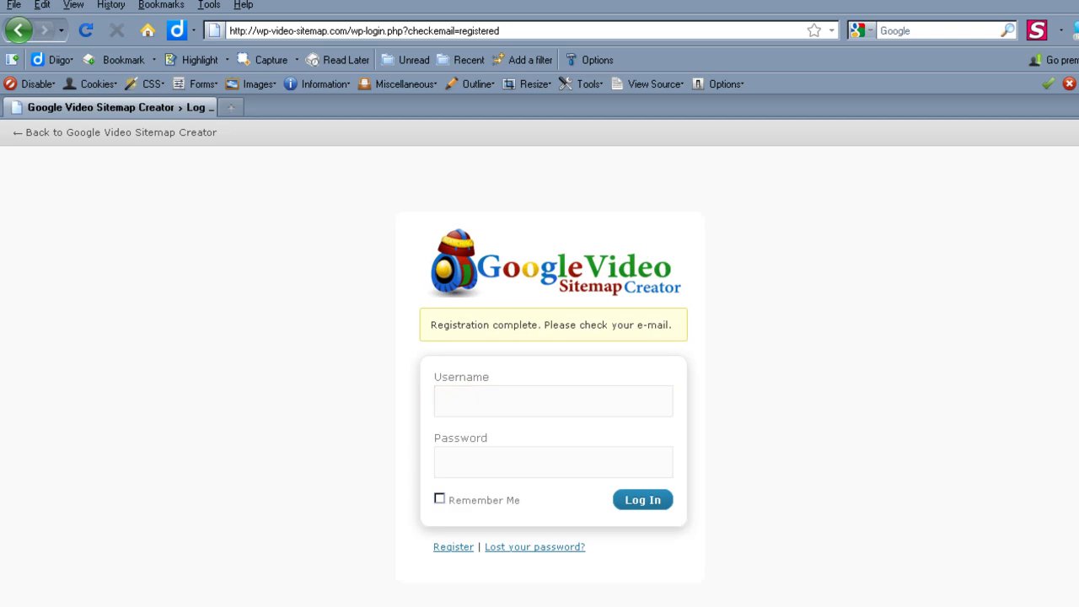
- Log in with the new account's username and password, declining Firefox's password save
{"action": "left_click", "coordinate": [505, 412]}
{"action": "type", "text": "test"}
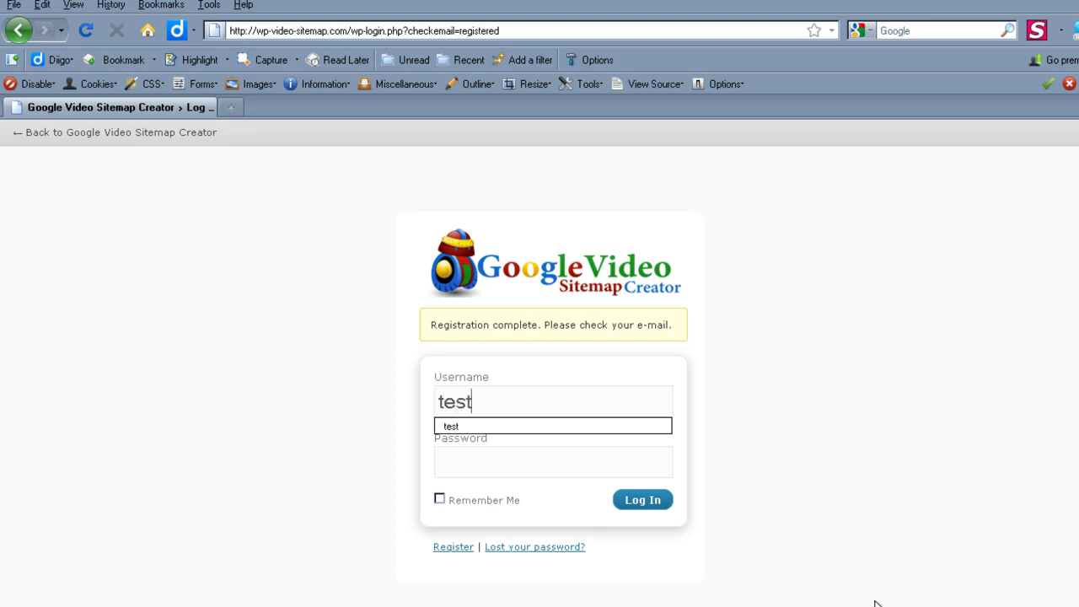
{"action": "type", "text": "user"}
{"action": "key", "text": "Tab"}
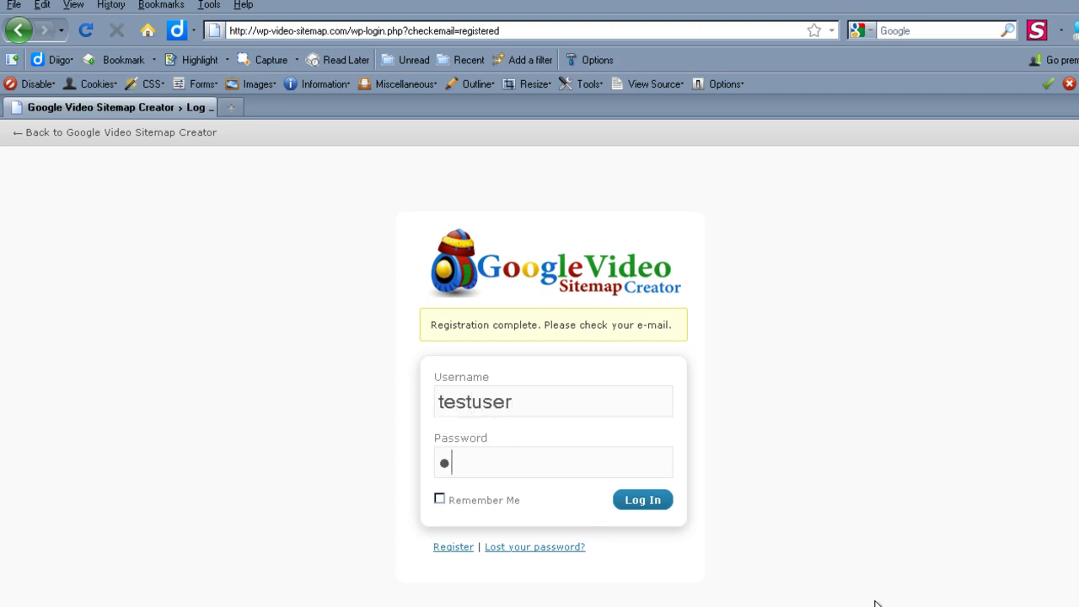
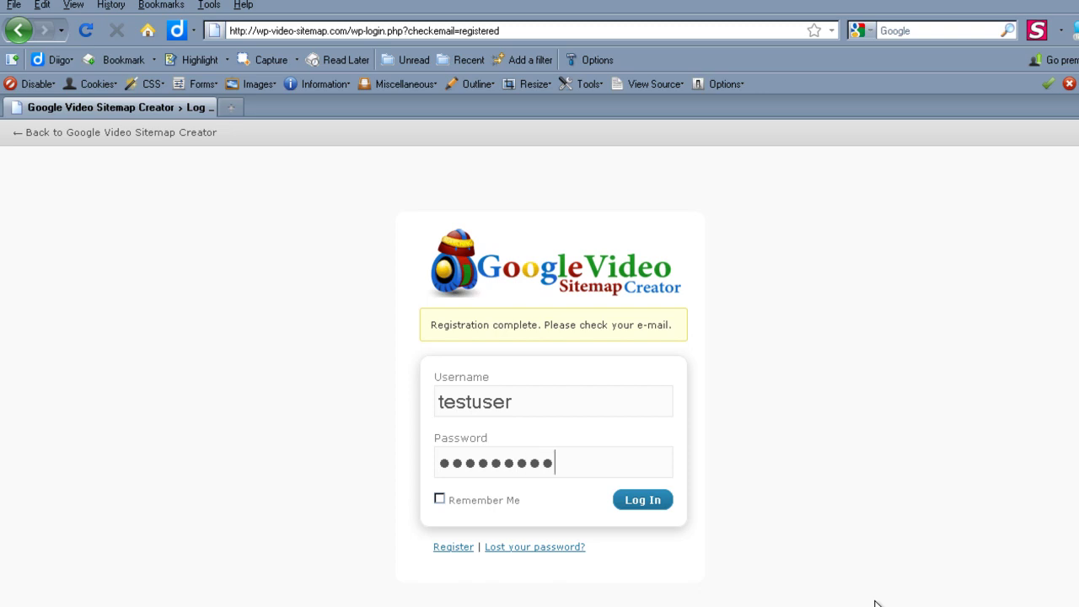
{"action": "left_click", "coordinate": [644, 503]}
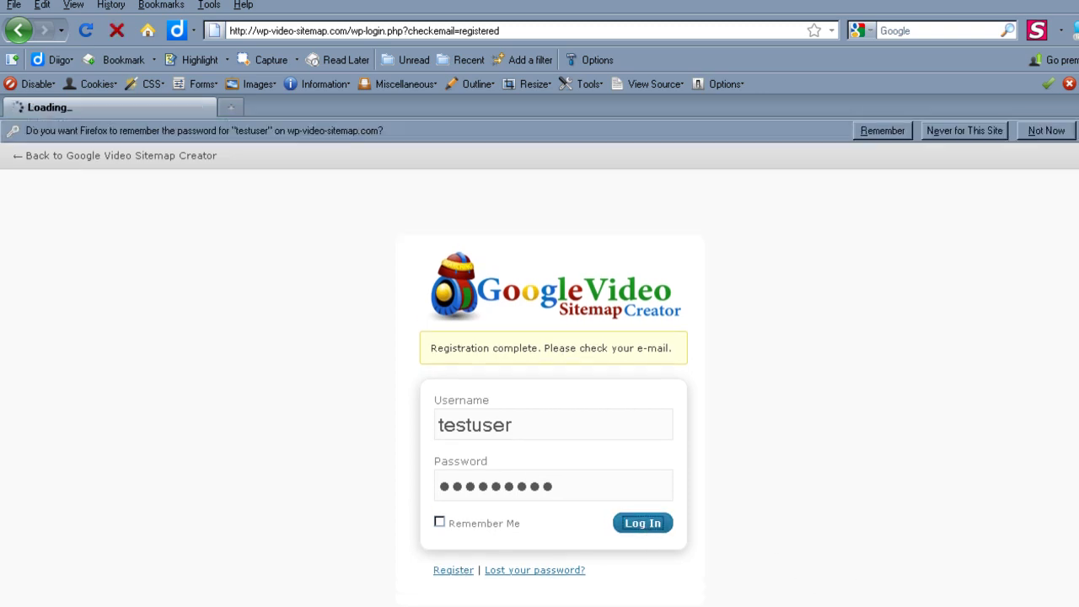
{"action": "left_click", "coordinate": [1046, 131]}
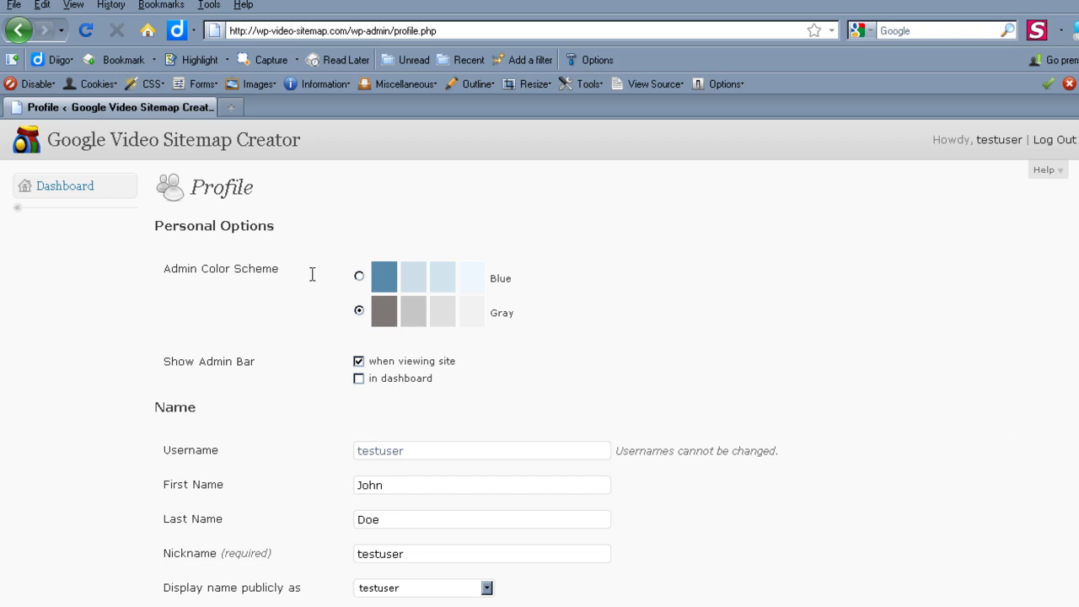
- Leave the profile and go to the public site's home page
{"action": "left_click", "coordinate": [131, 193]}
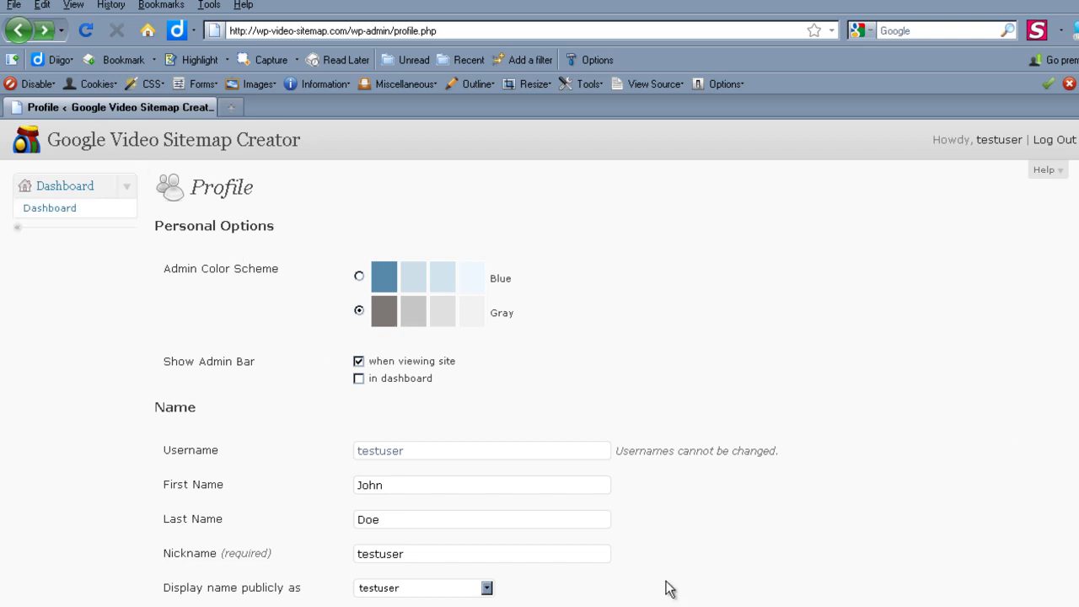
{"action": "left_click", "coordinate": [173, 147]}
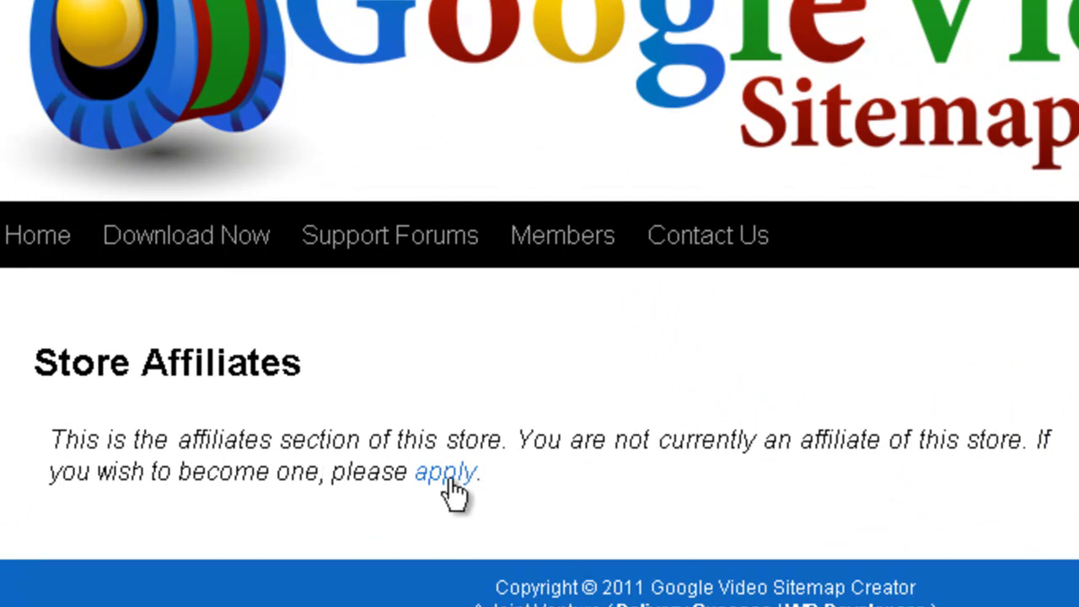
- Submit the affiliate application with a phone number and the suggested company website
{"action": "left_click", "coordinate": [449, 489]}
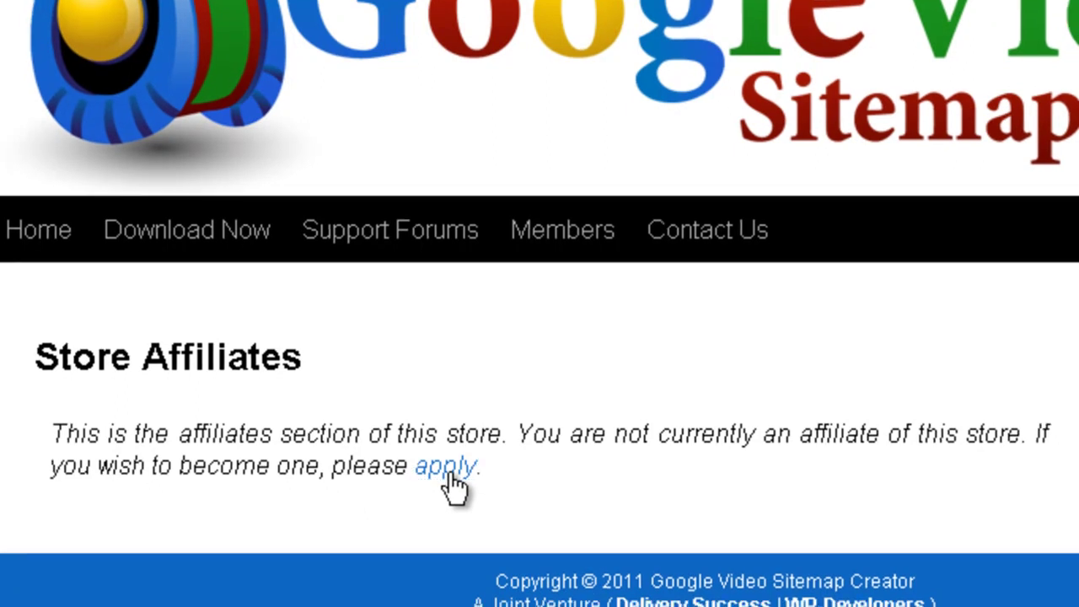
{"action": "scroll", "coordinate": [453, 178], "scroll_direction": "down", "scroll_amount": 3}
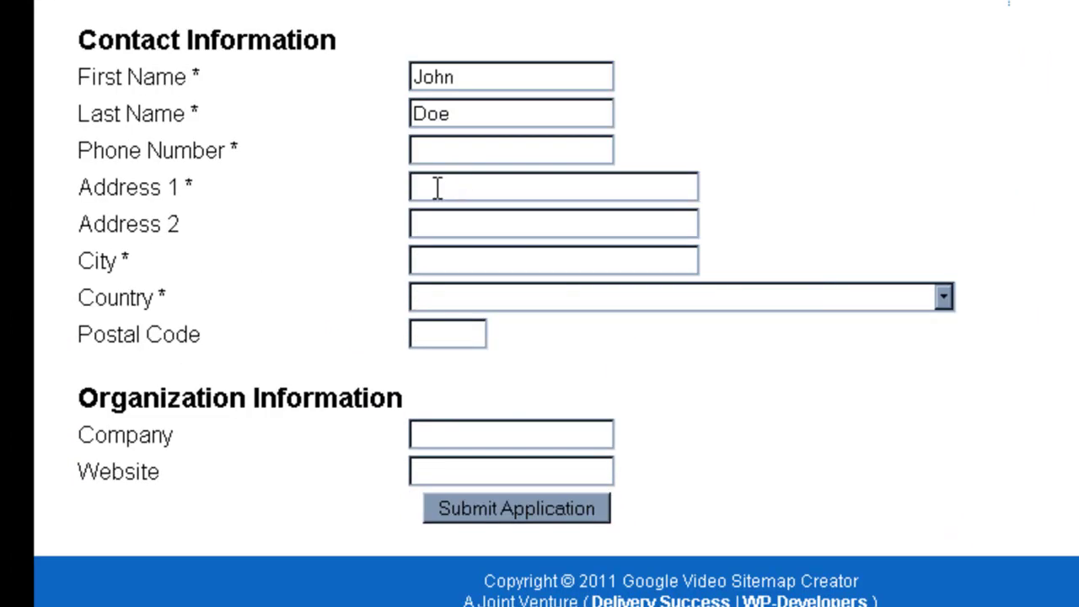
{"action": "left_click", "coordinate": [455, 149]}
{"action": "type", "text": "1234567890"}
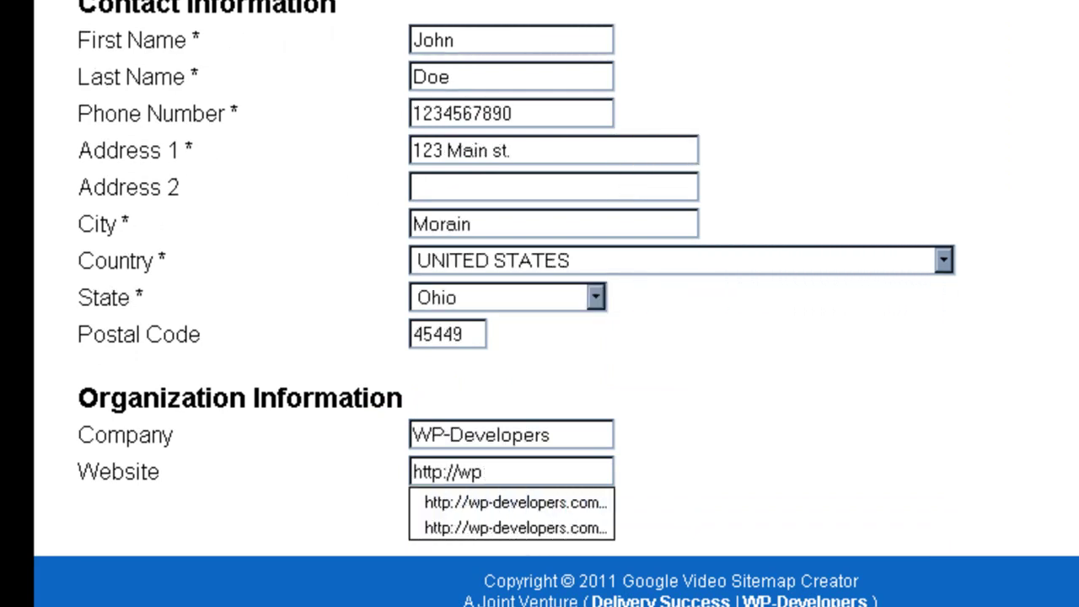
{"action": "left_click", "coordinate": [573, 501]}
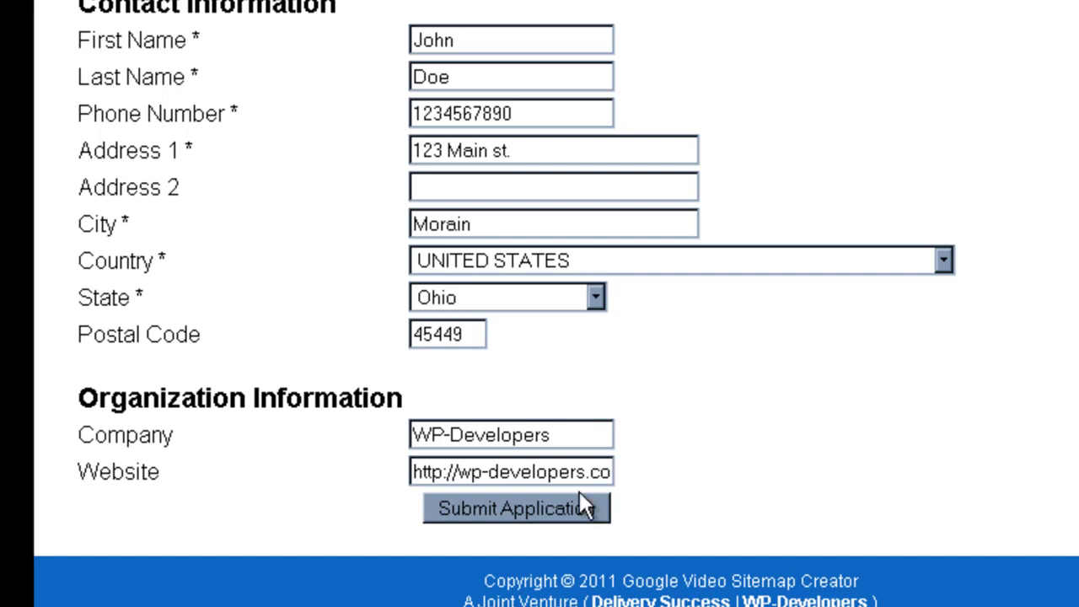
{"action": "left_click", "coordinate": [534, 503]}
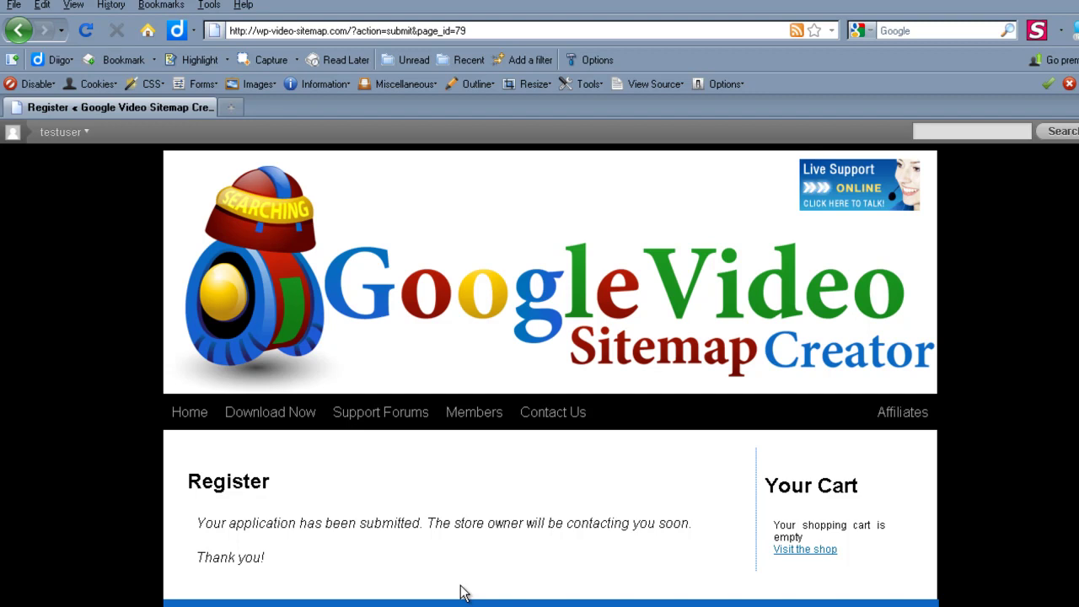
- In Chrome, open the APPLIED affiliate's record from My Affiliates and review its contact information
{"action": "key", "text": "alt+Tab"}
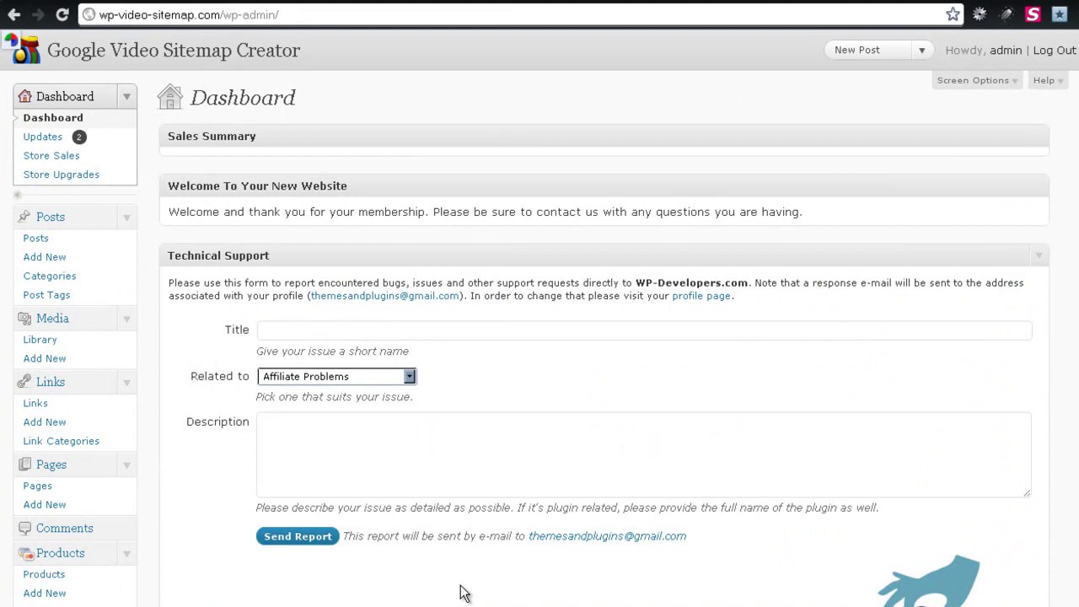
{"action": "scroll", "coordinate": [506, 573], "scroll_direction": "down", "scroll_amount": 5}
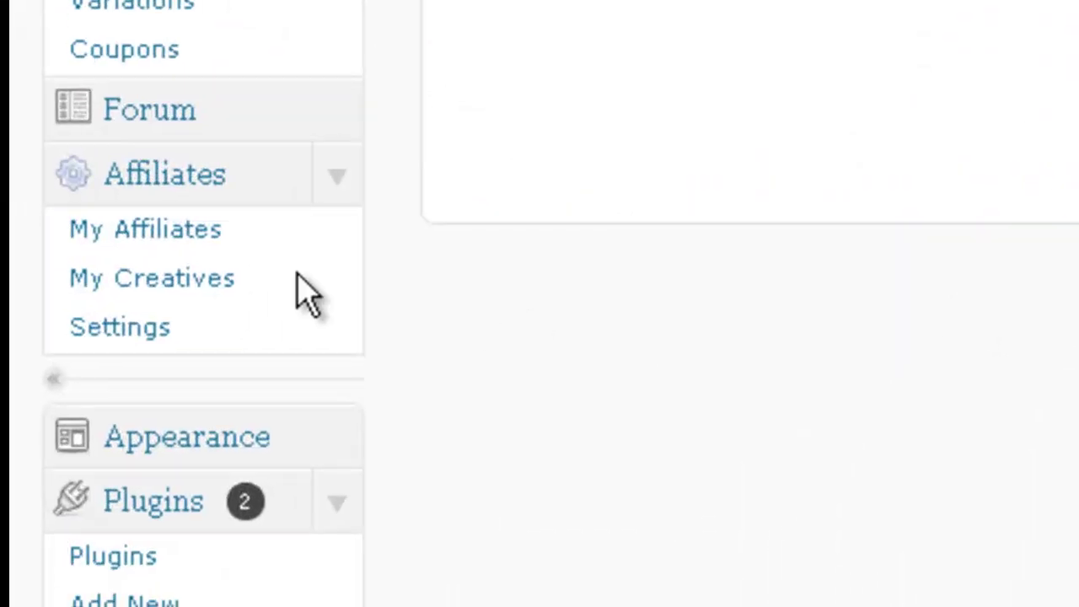
{"action": "left_click", "coordinate": [252, 243]}
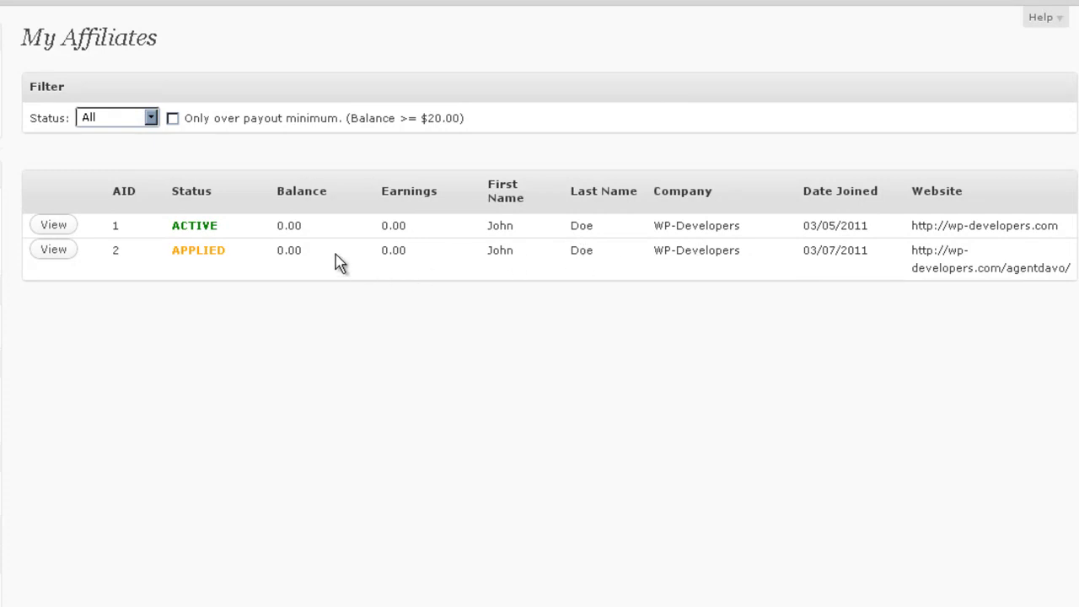
{"action": "left_click", "coordinate": [53, 250]}
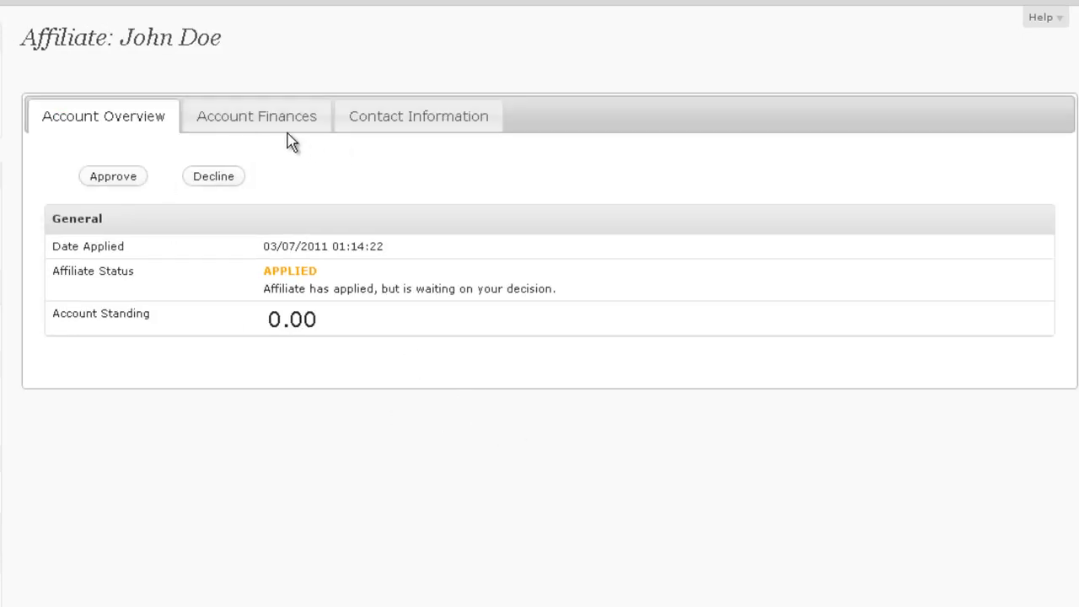
{"action": "left_click", "coordinate": [388, 116]}
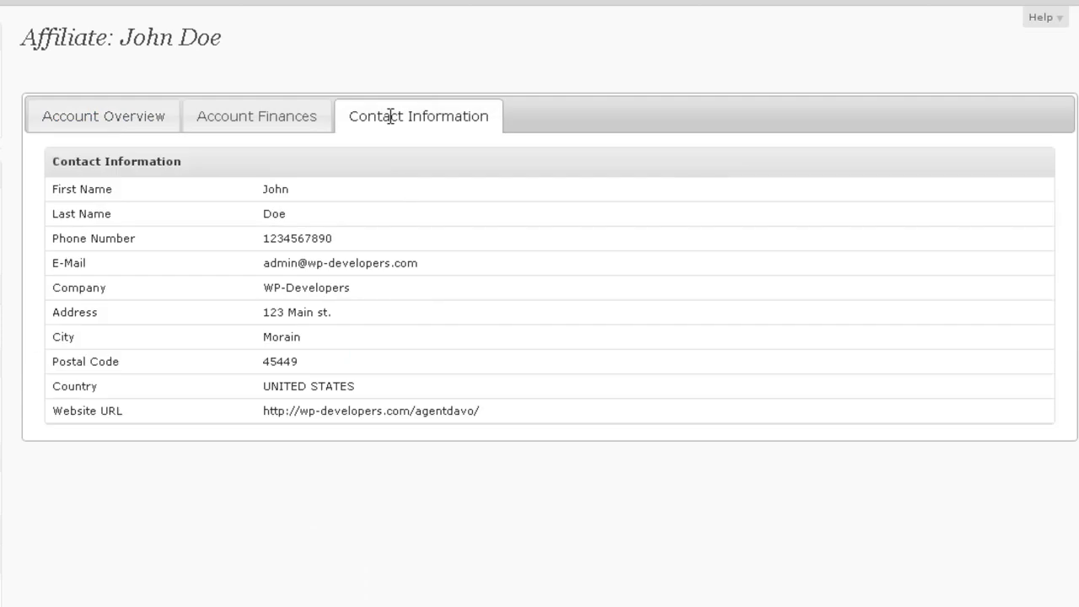
{"action": "left_click", "coordinate": [118, 121]}
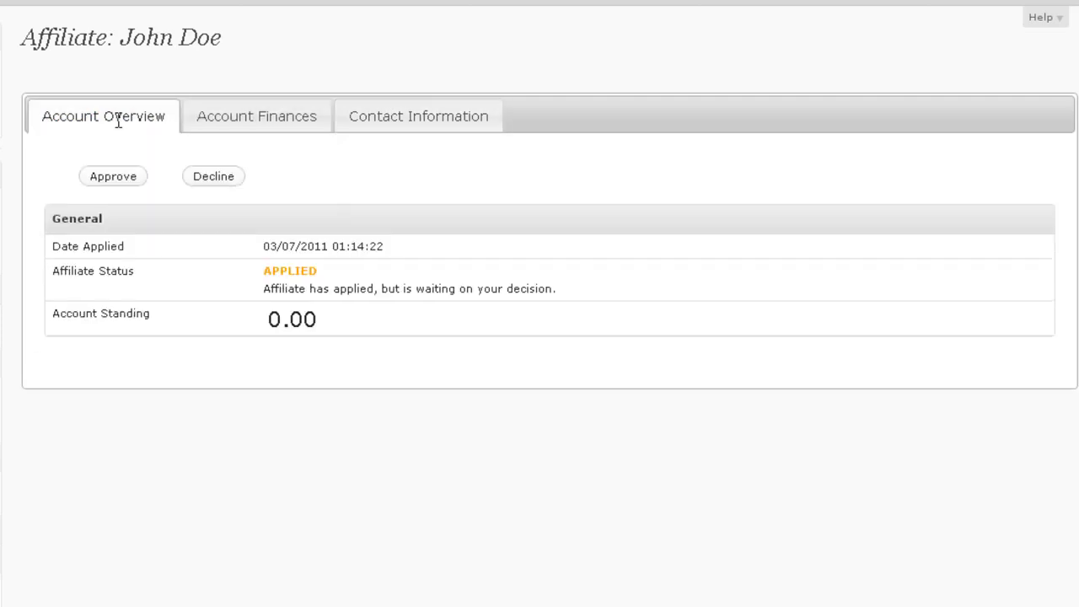
- Approve the affiliate with a 10% Percentage of Sales bounty, then return to Firefox
{"action": "left_click", "coordinate": [123, 180]}
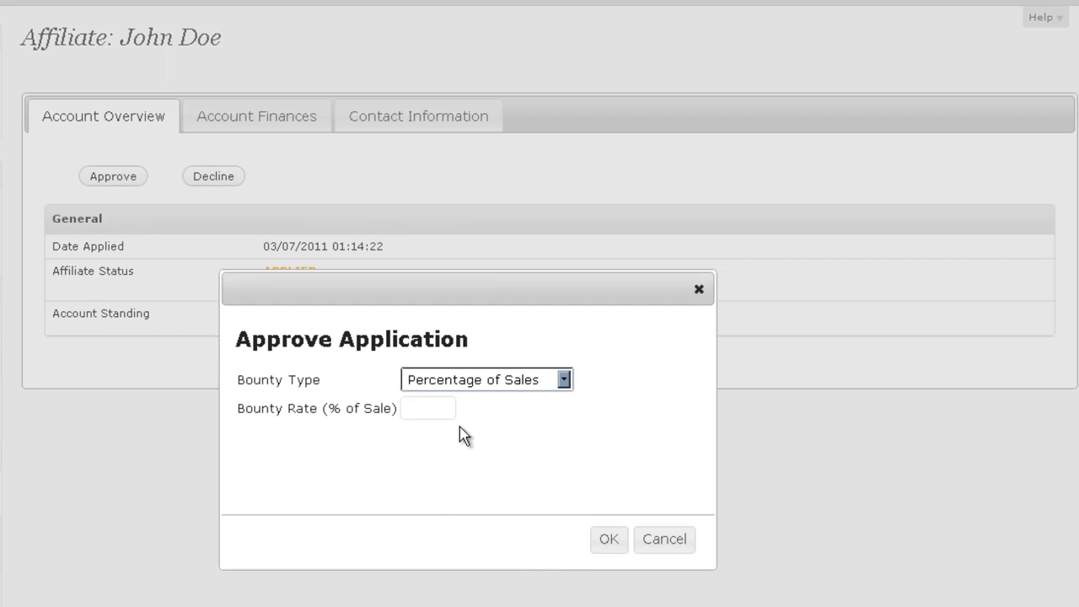
{"action": "left_click", "coordinate": [506, 384]}
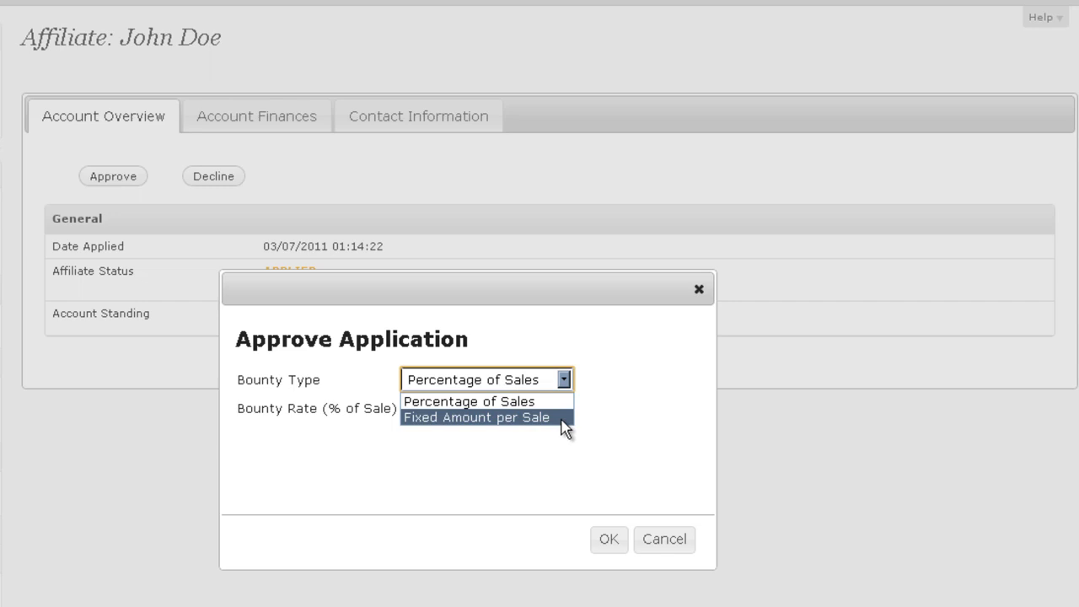
{"action": "left_click", "coordinate": [562, 404]}
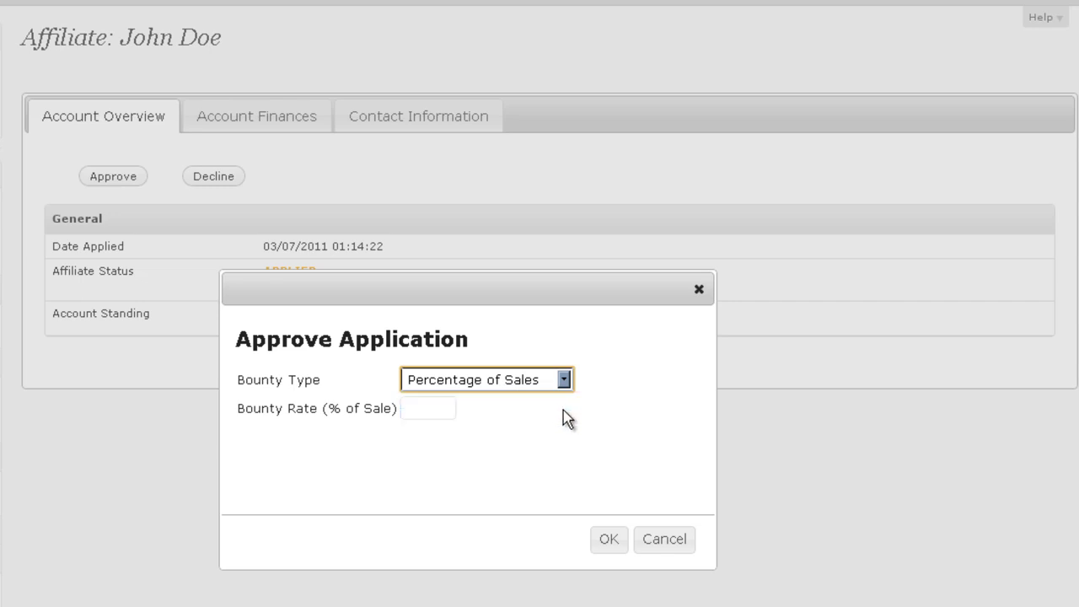
{"action": "left_click", "coordinate": [449, 408]}
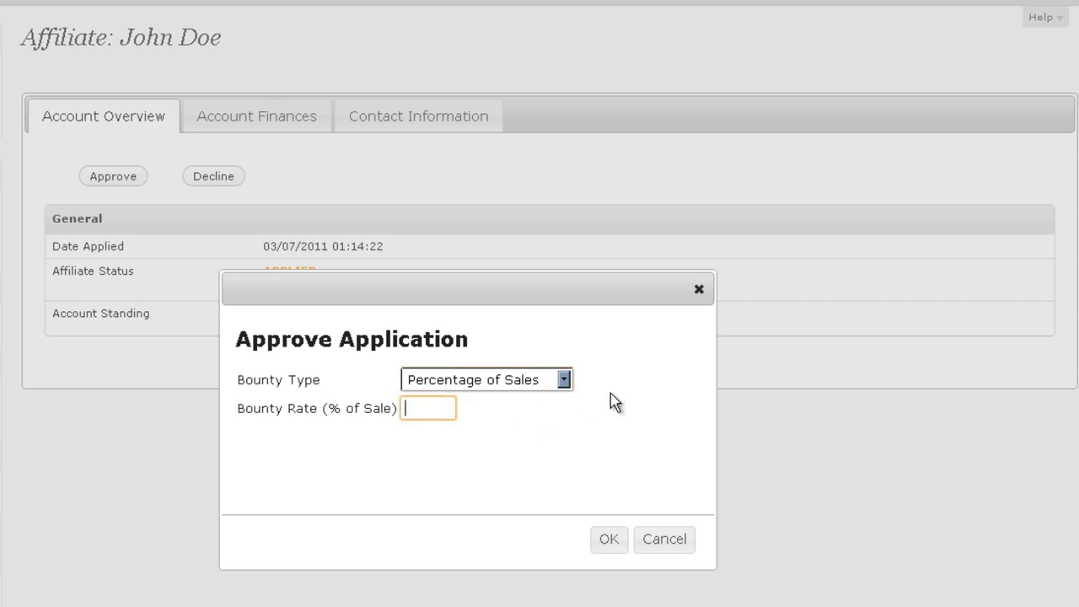
{"action": "type", "text": "10"}
{"action": "left_click", "coordinate": [591, 421]}
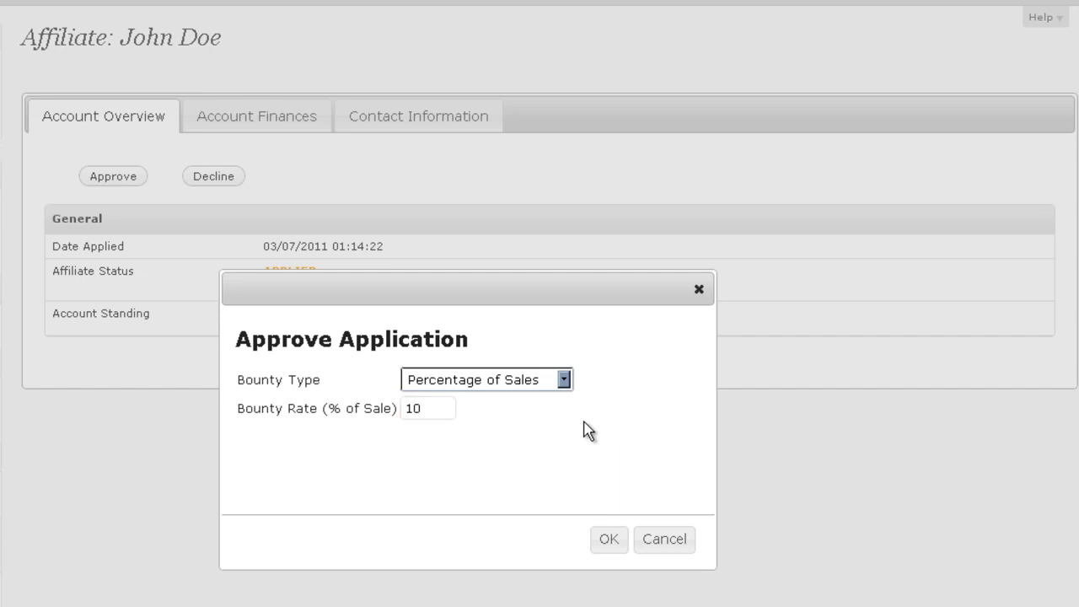
{"action": "left_click", "coordinate": [614, 539]}
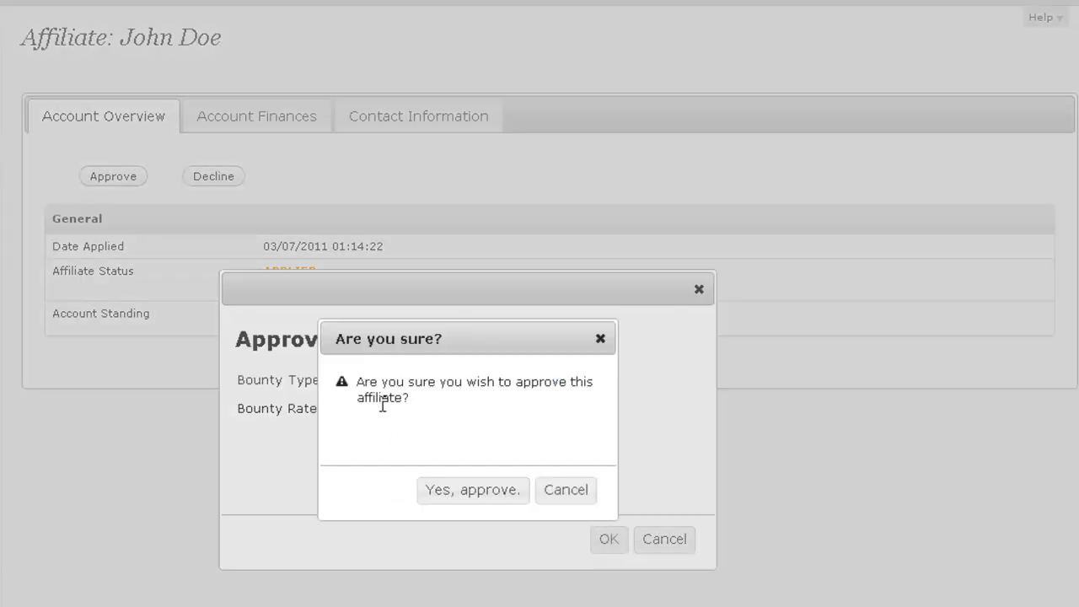
{"action": "left_click", "coordinate": [449, 496]}
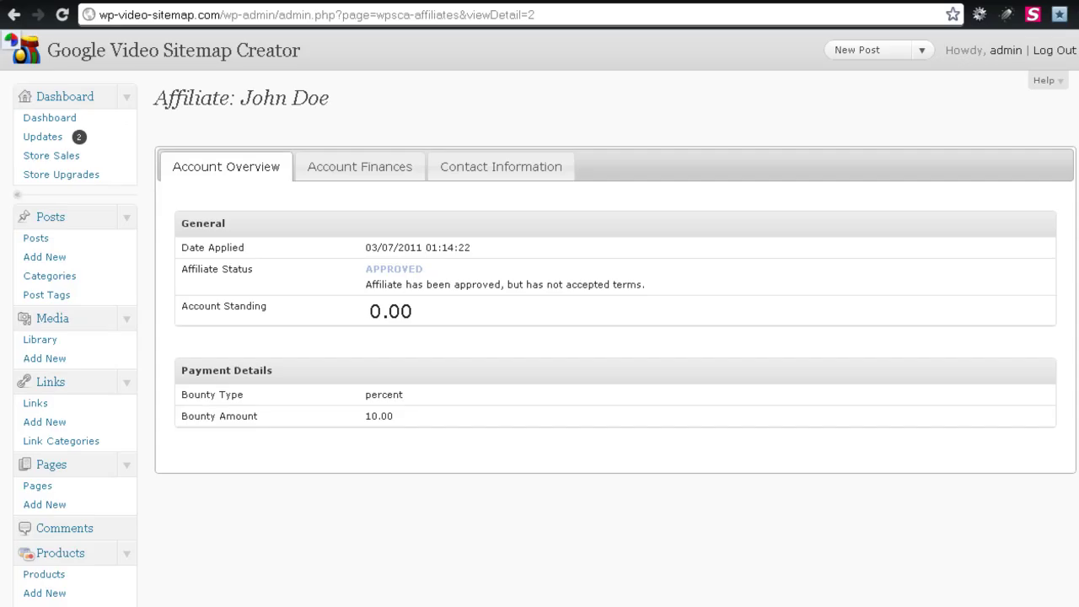
{"action": "key", "text": "alt+Tab"}
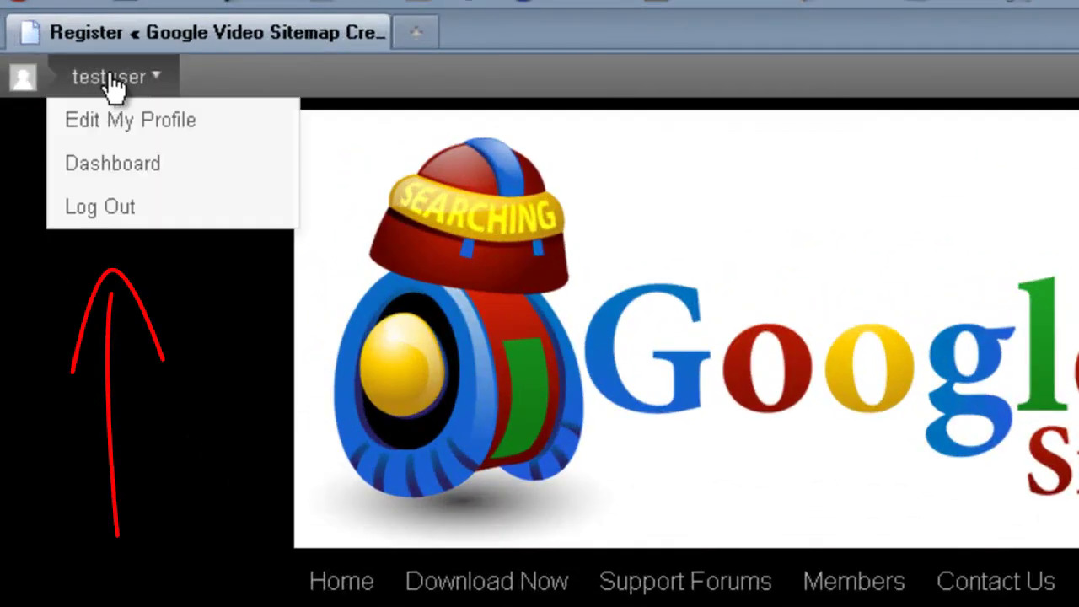
- Open the affiliate user's dashboard and expand the Affiliate CP section
{"action": "left_click", "coordinate": [139, 176]}
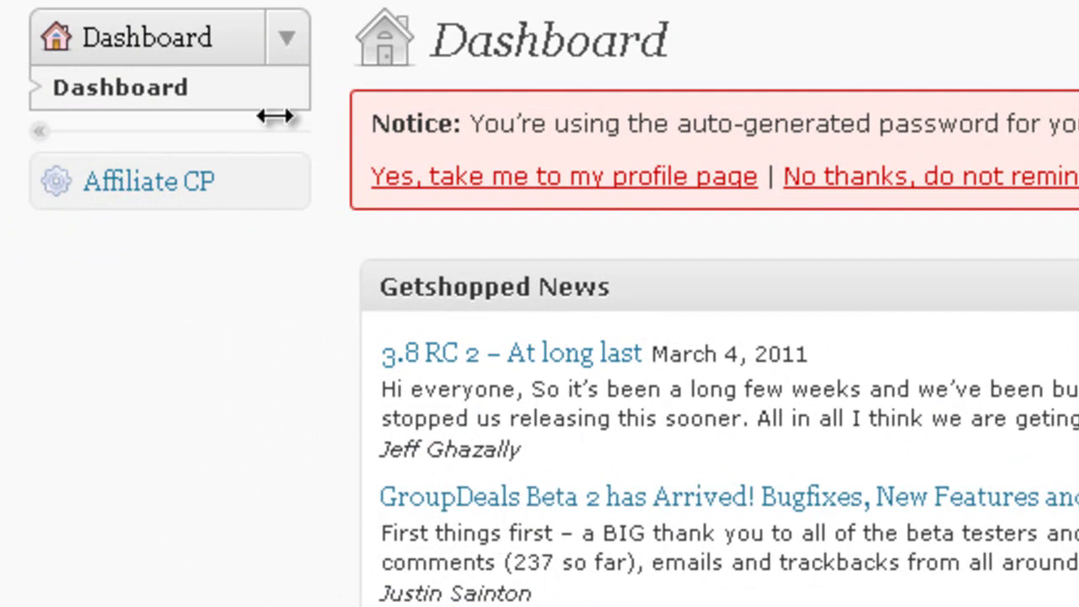
{"action": "left_click", "coordinate": [282, 179]}
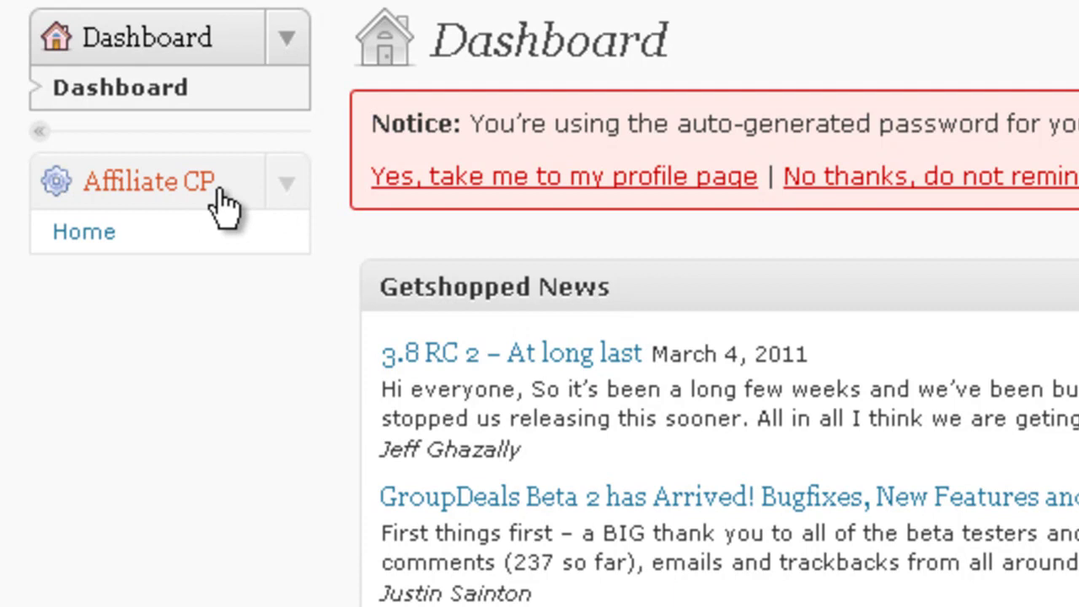
- Open the Affiliate CP Home page and scroll through the 10% Terms & Conditions
{"action": "left_click", "coordinate": [139, 242]}
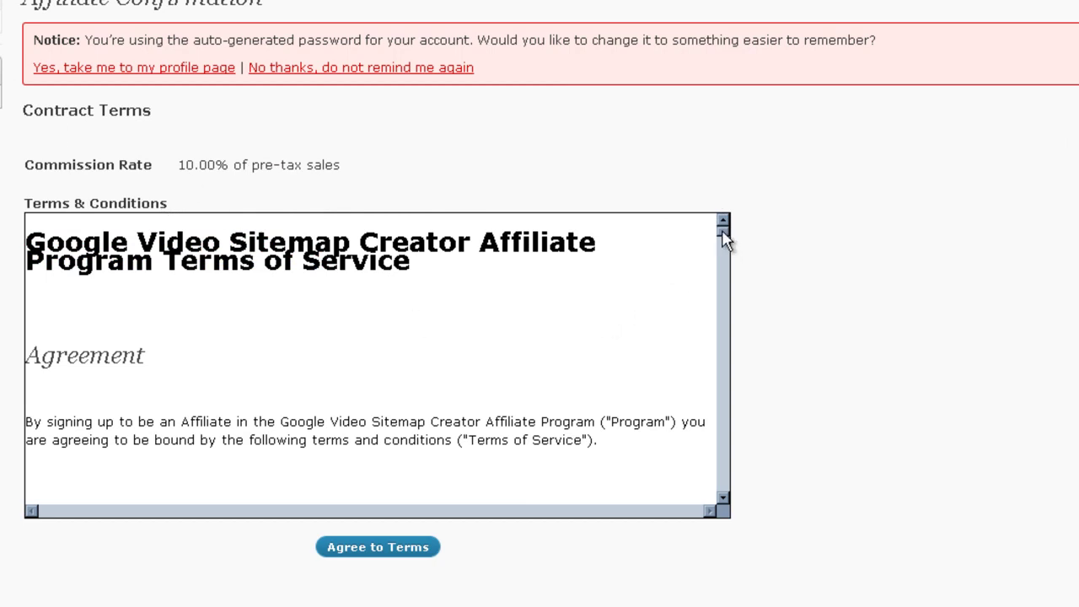
{"action": "scroll", "coordinate": [720, 253], "scroll_direction": "down", "scroll_amount": 10}
{"action": "scroll", "coordinate": [716, 282], "scroll_direction": "down", "scroll_amount": 5}
{"action": "scroll", "coordinate": [716, 281], "scroll_direction": "down", "scroll_amount": 5}
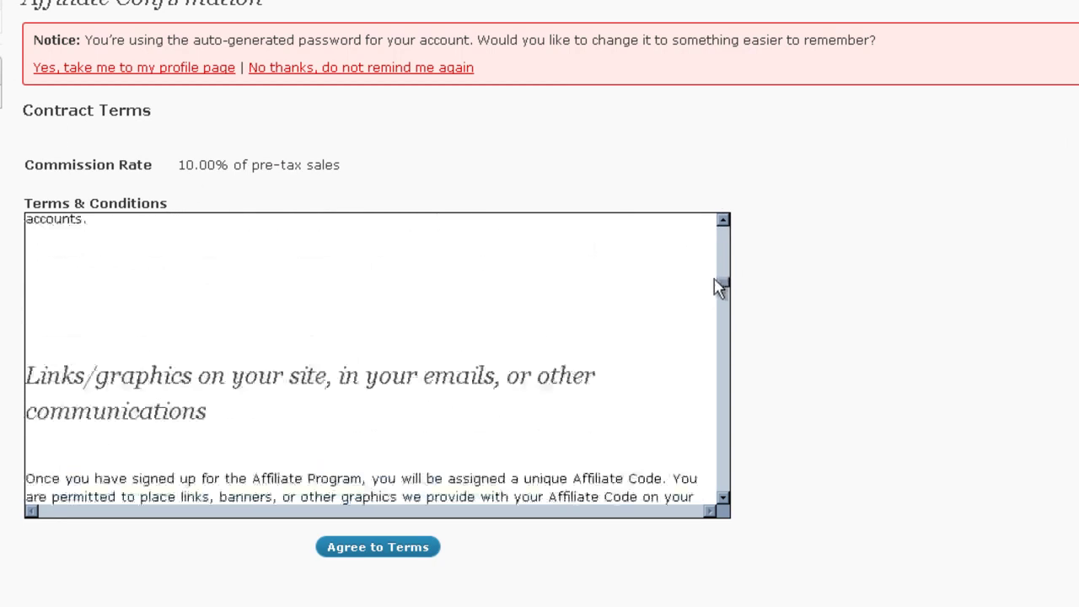
{"action": "scroll", "coordinate": [719, 253], "scroll_direction": "up", "scroll_amount": 20}
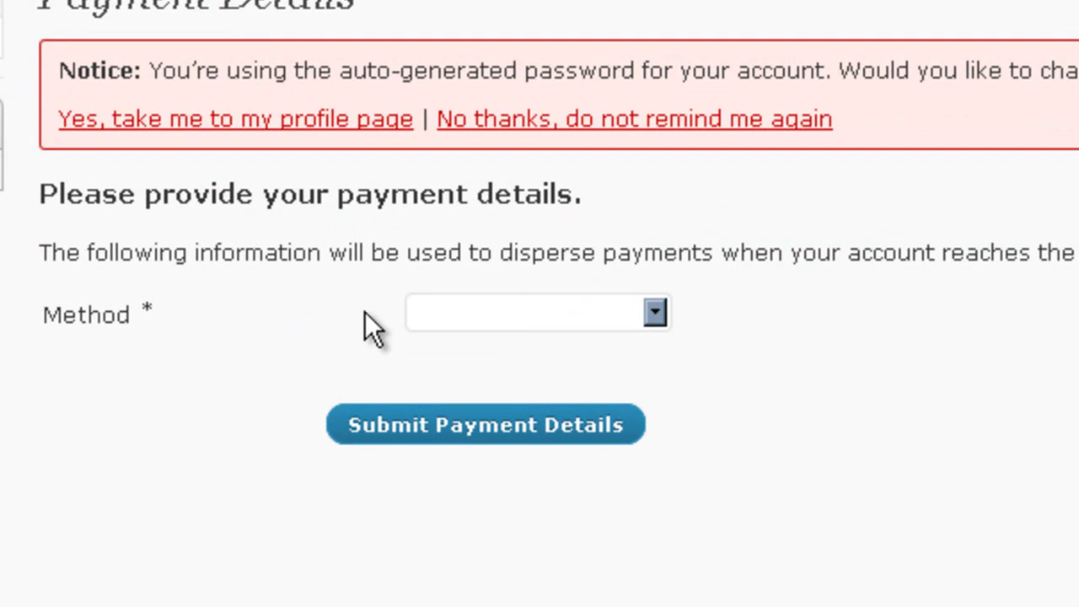
- Try the payout methods, switching between PayPal and Paper Check in the Method dropdown
{"action": "left_click", "coordinate": [603, 316]}
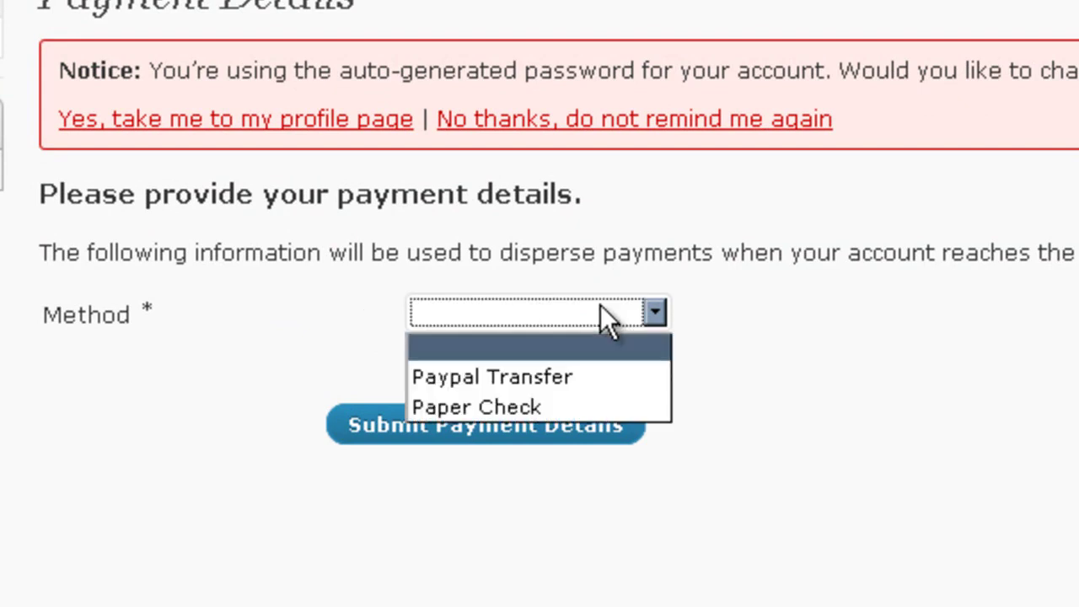
{"action": "left_click", "coordinate": [590, 388]}
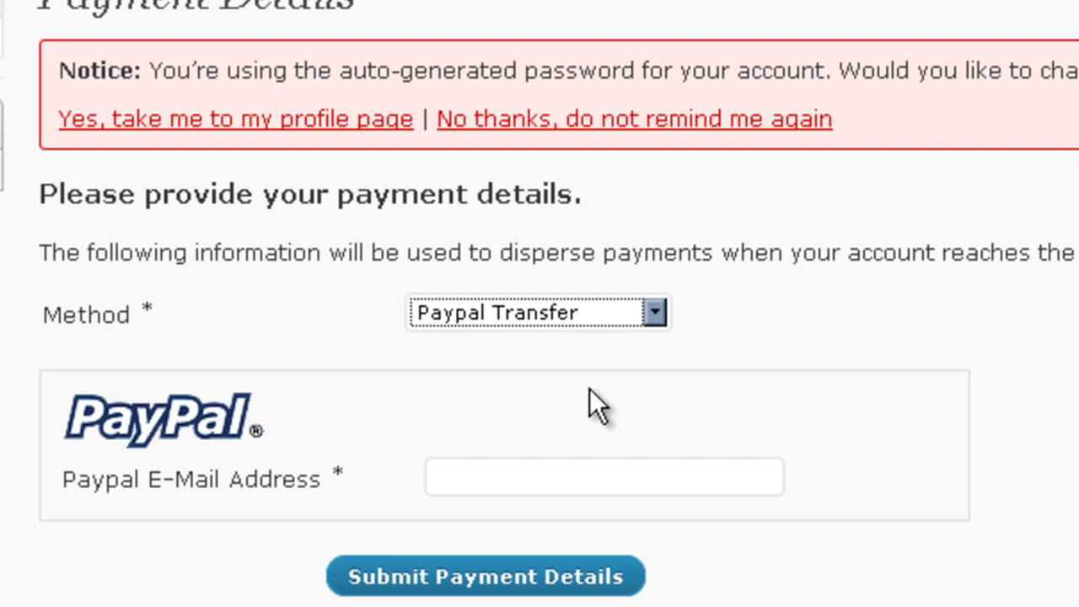
{"action": "left_click", "coordinate": [519, 474]}
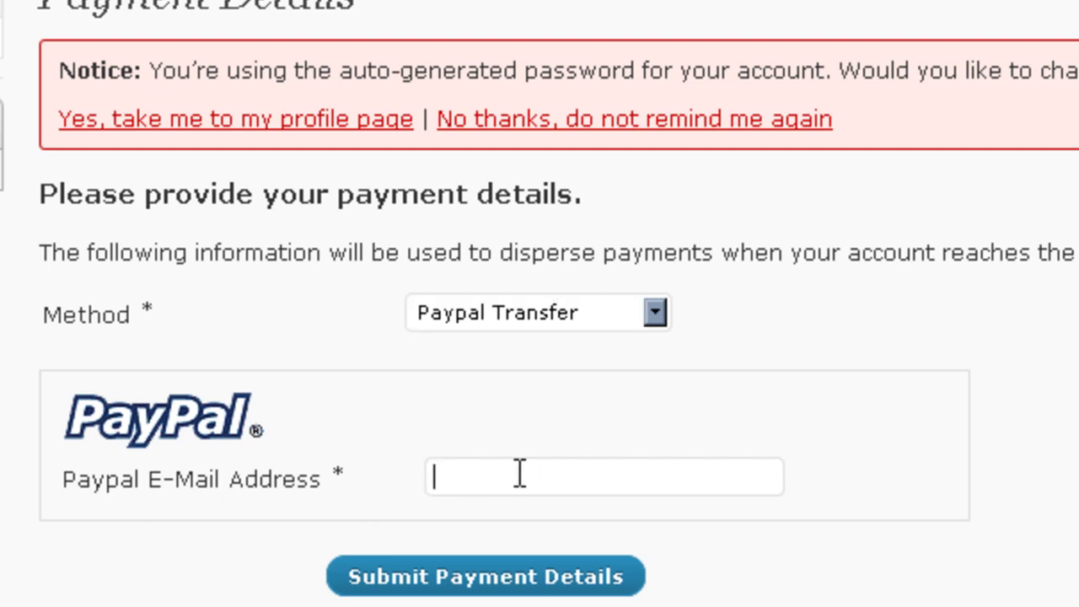
{"action": "left_click", "coordinate": [608, 299]}
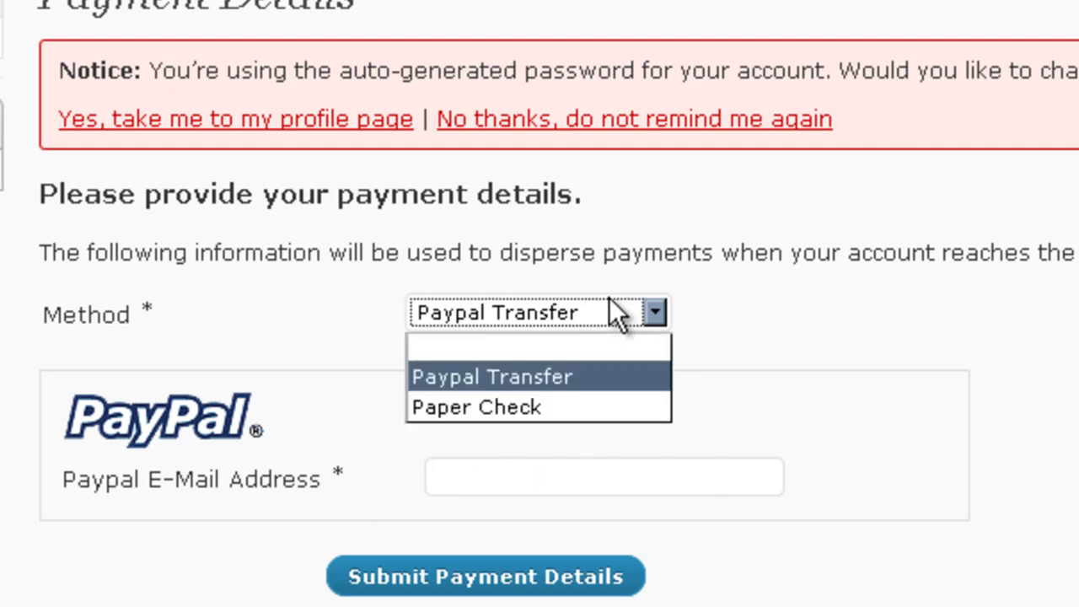
{"action": "left_click", "coordinate": [569, 402]}
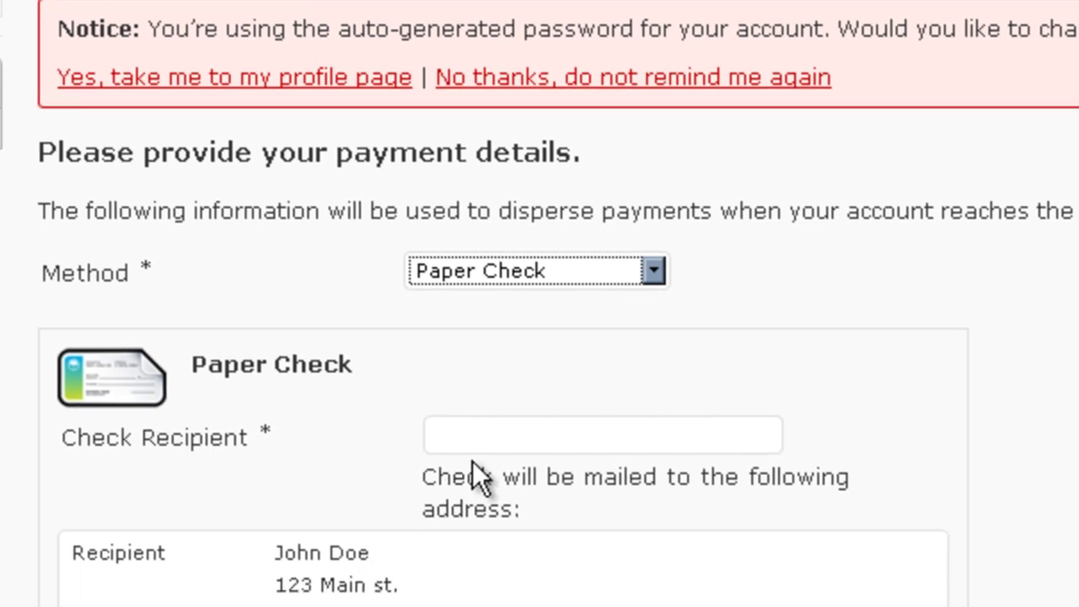
{"action": "left_click", "coordinate": [488, 436]}
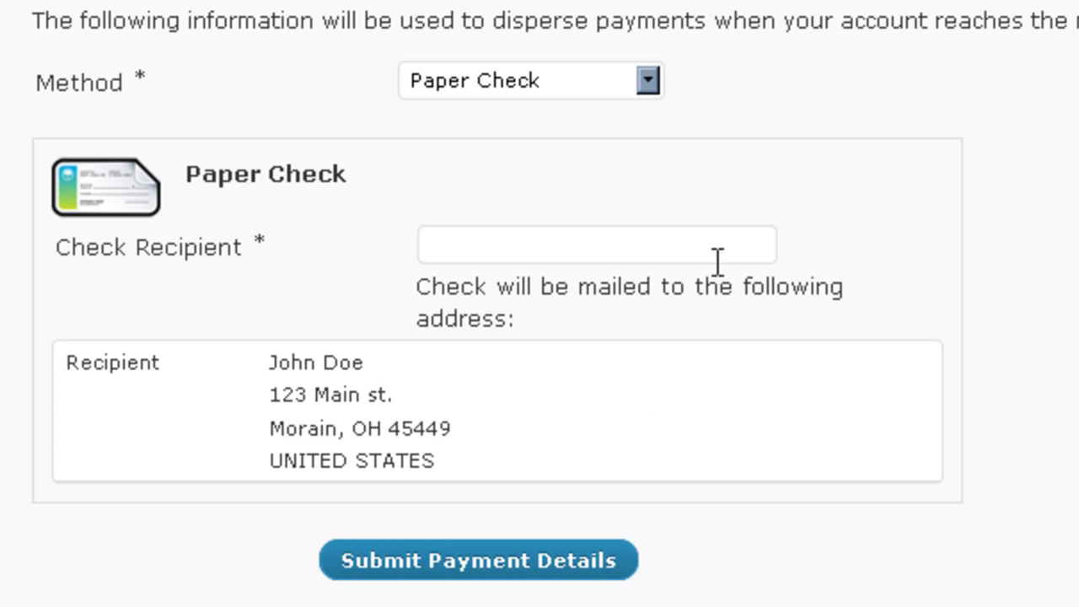
- Choose Paypal Transfer, enter the PayPal e-mail address, and submit the payment details
{"action": "left_click", "coordinate": [604, 82]}
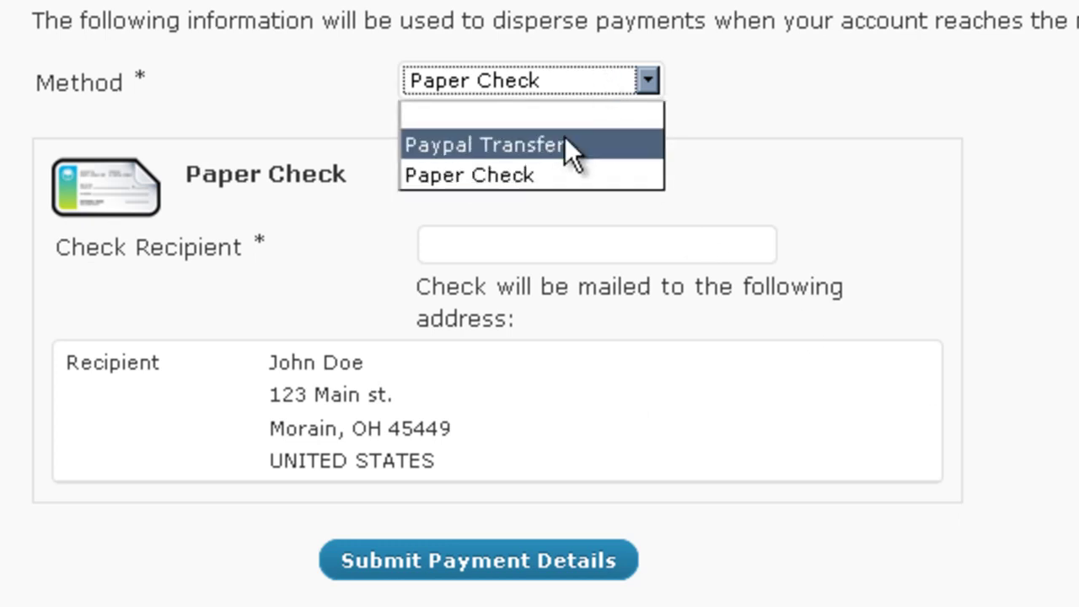
{"action": "left_click", "coordinate": [521, 150]}
{"action": "left_click", "coordinate": [468, 240]}
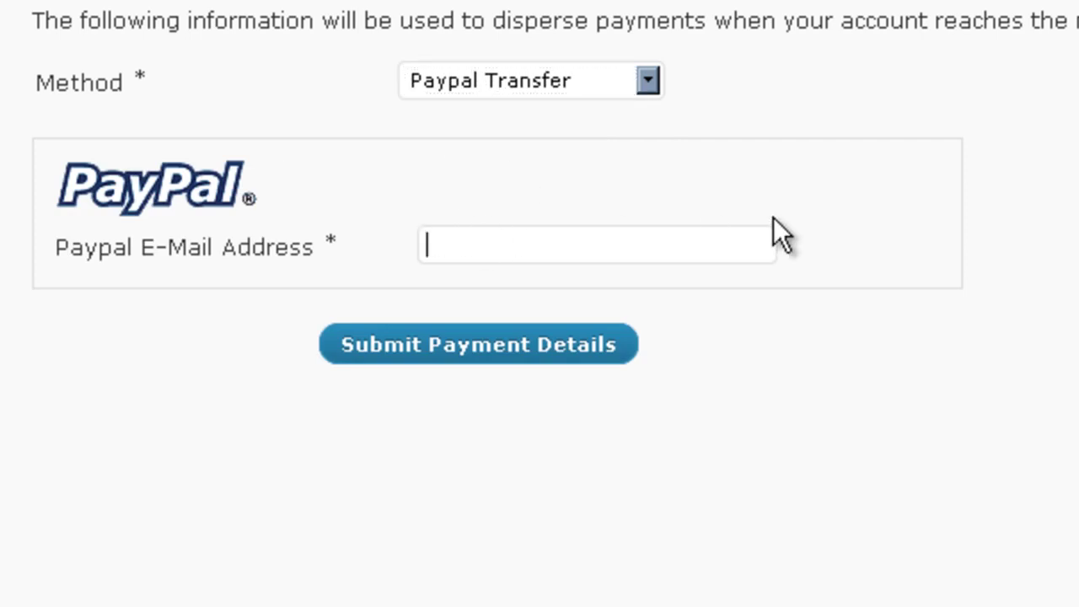
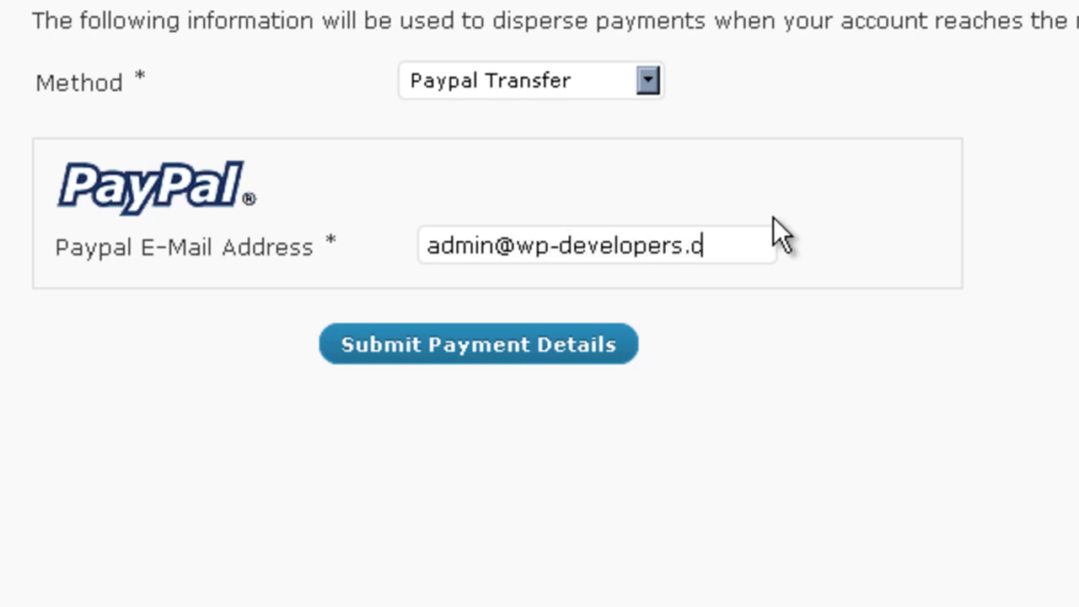
{"action": "left_click", "coordinate": [505, 354]}
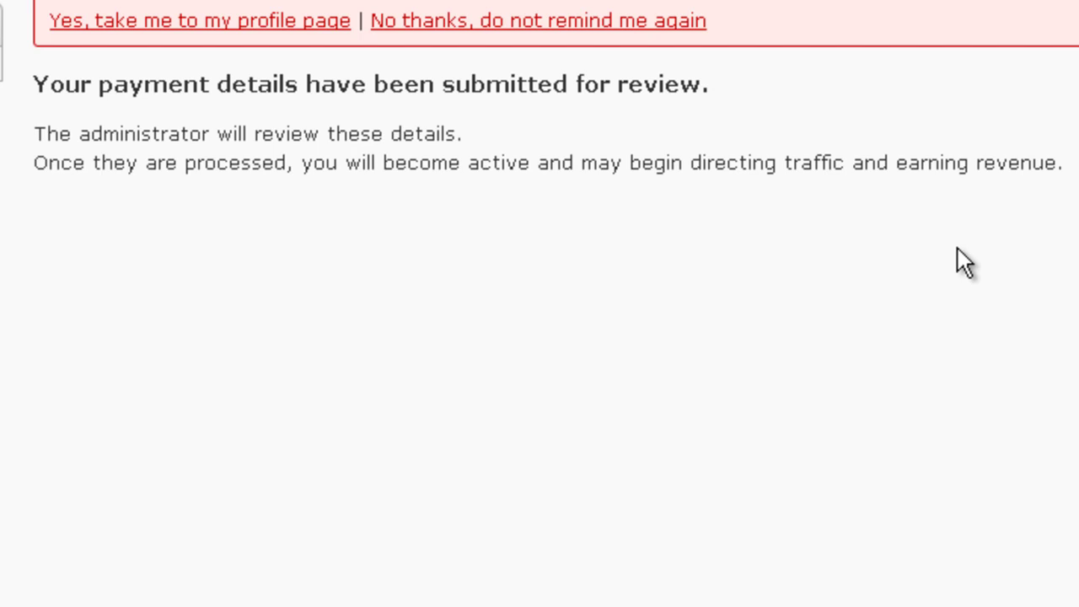
- In the refreshed admin affiliate page, activate John Doe and confirm with Yes, ACTIVATE
{"action": "key", "text": "alt+Tab"}
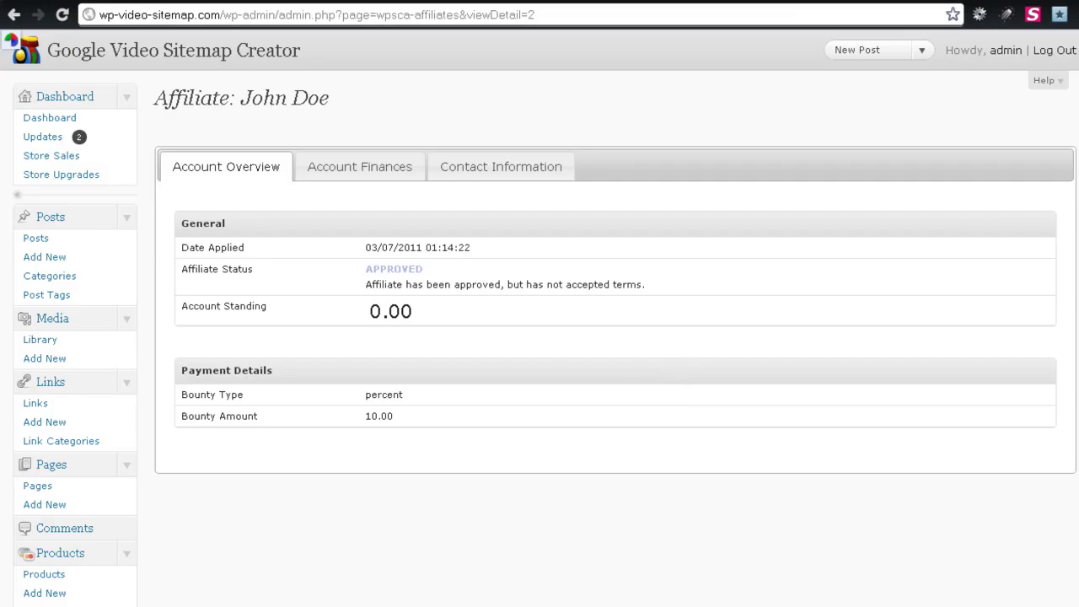
{"action": "key", "text": "F5"}
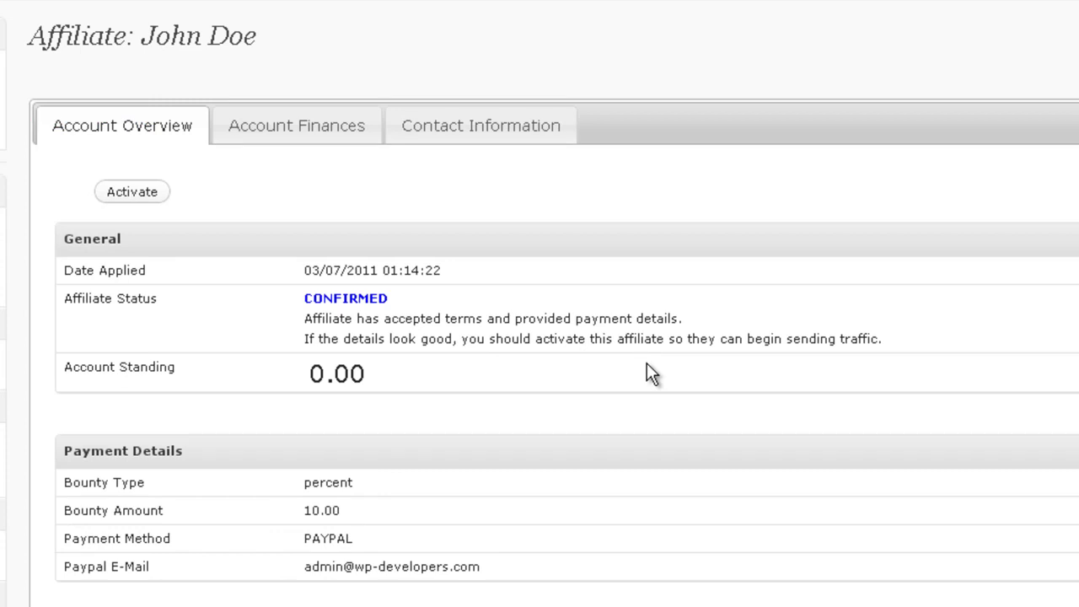
{"action": "left_click", "coordinate": [117, 194]}
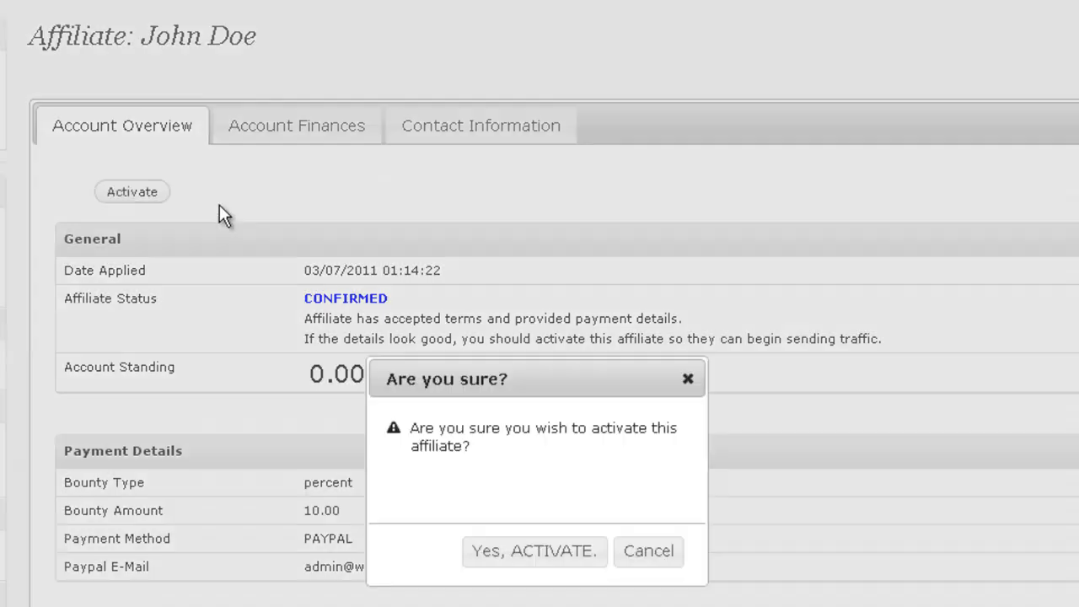
{"action": "left_click", "coordinate": [522, 552]}
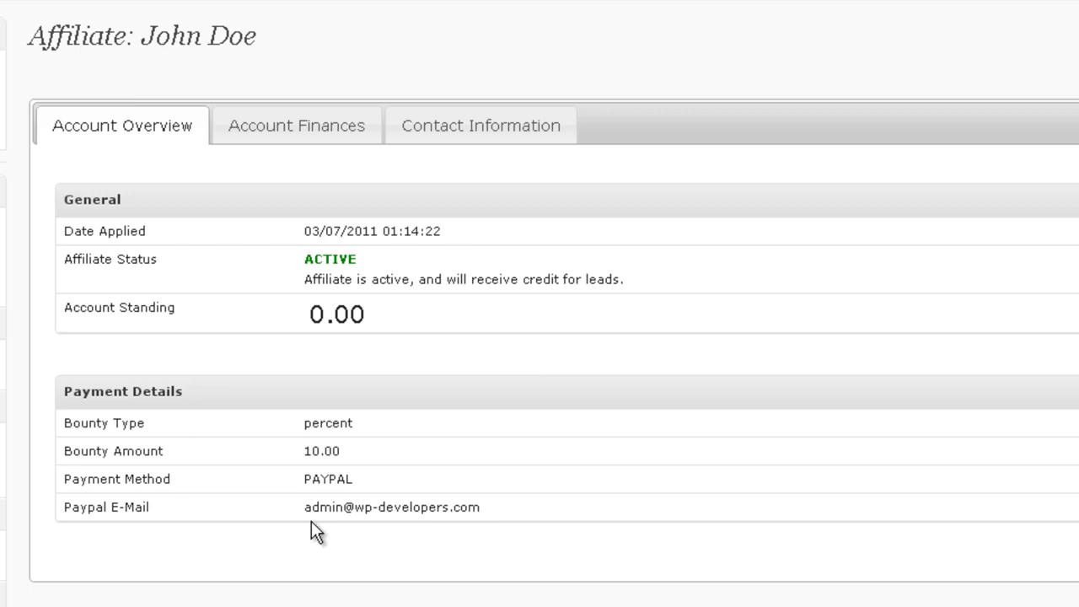
- Review the affiliate's Finances and Contact tabs, then return to the account overview
{"action": "left_click", "coordinate": [303, 127]}
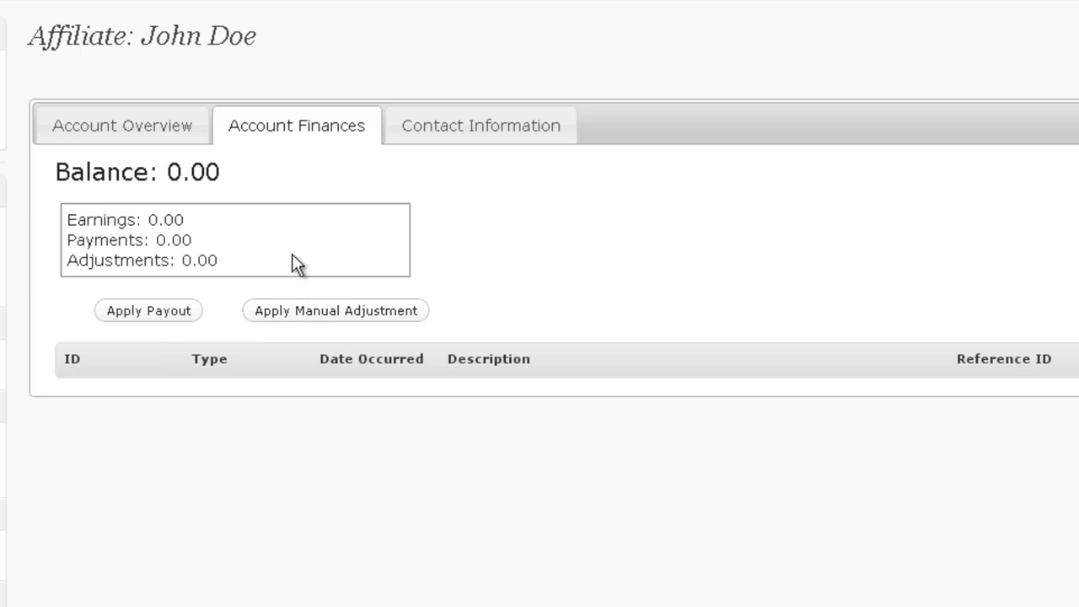
{"action": "left_click", "coordinate": [487, 127]}
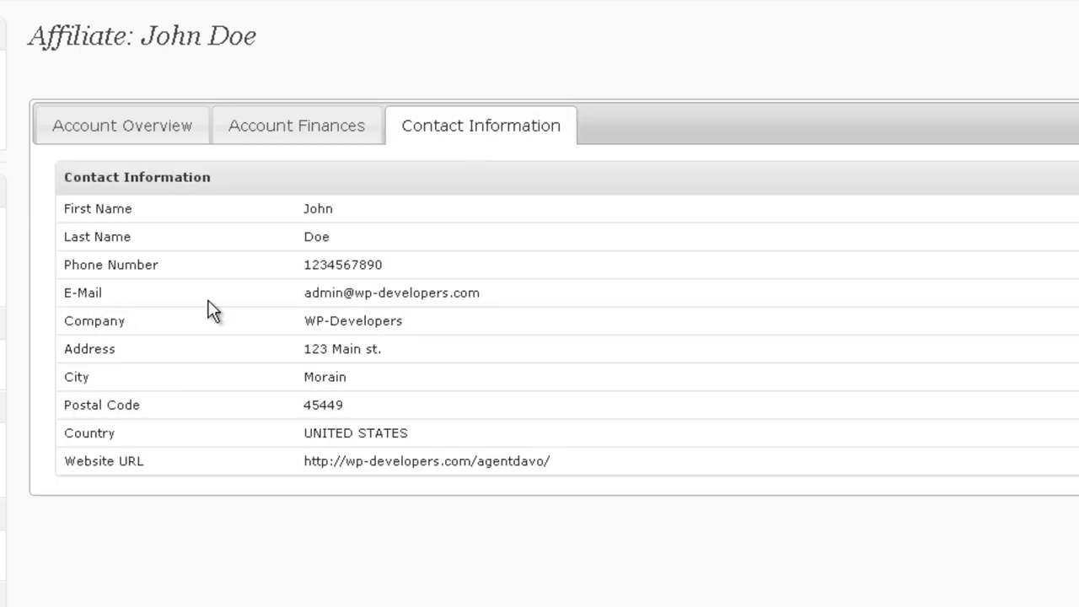
{"action": "left_click", "coordinate": [97, 129]}
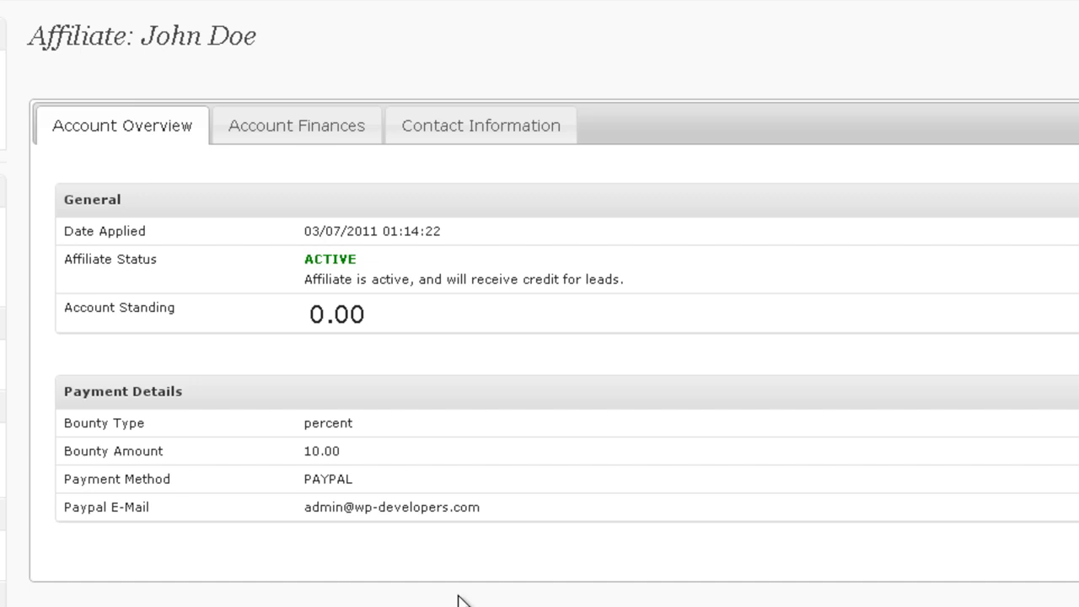
- In the affiliate's Firefox window, cancel the resend prompt and open Affiliate CP > Creatives from the Dashboard
{"action": "key", "text": "alt+Tab"}
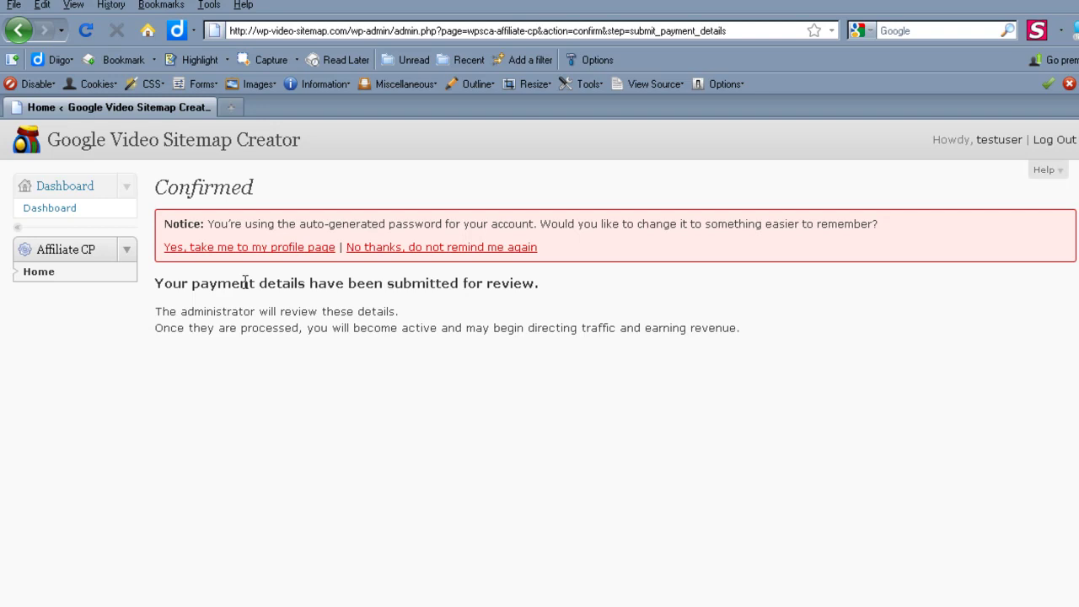
{"action": "left_click", "coordinate": [85, 30]}
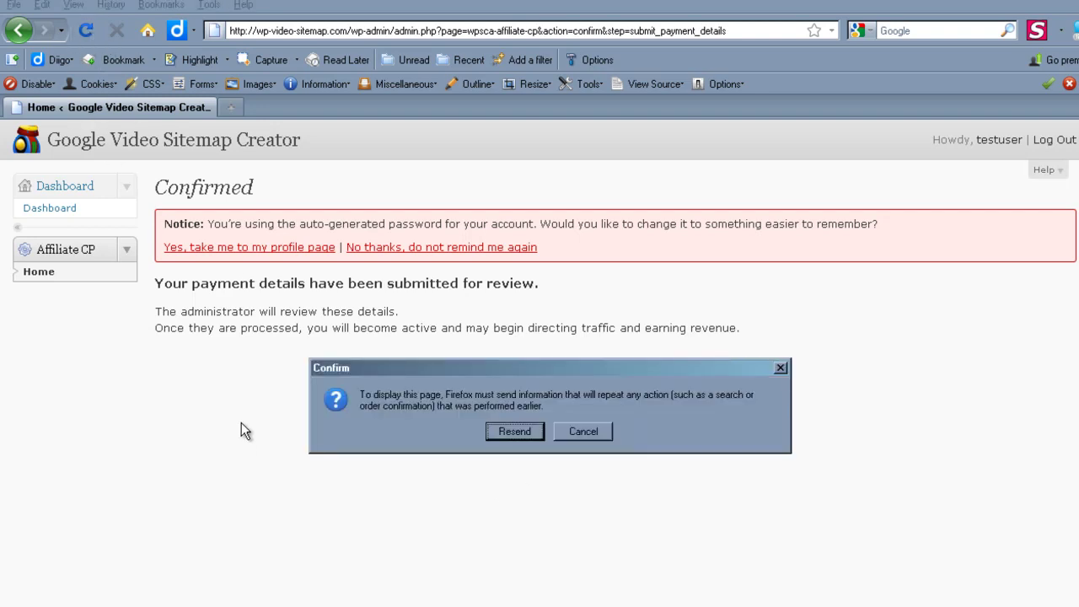
{"action": "left_click", "coordinate": [590, 431]}
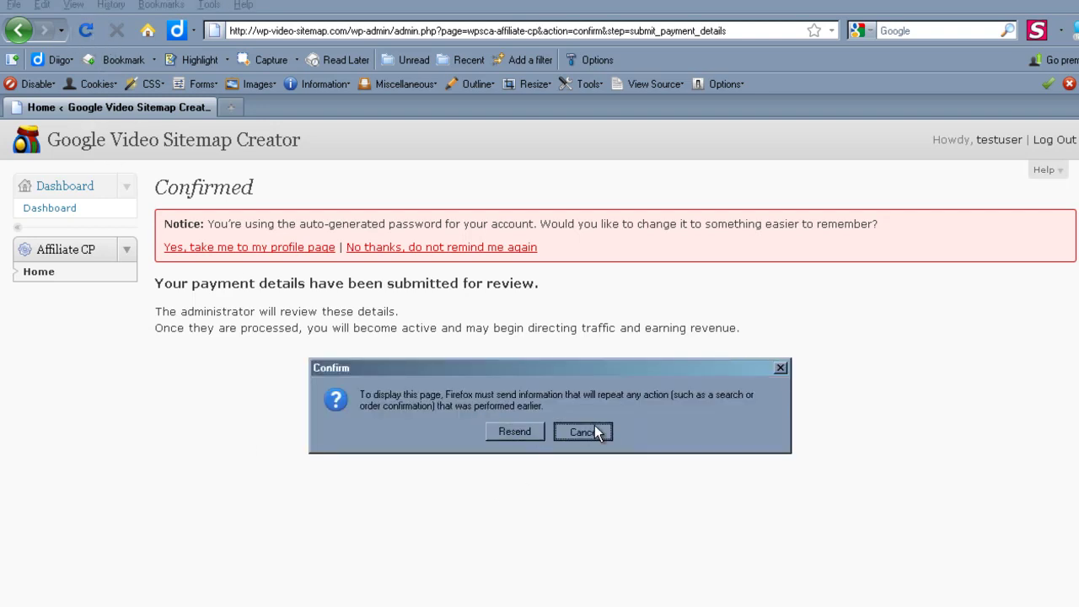
{"action": "left_click", "coordinate": [51, 209]}
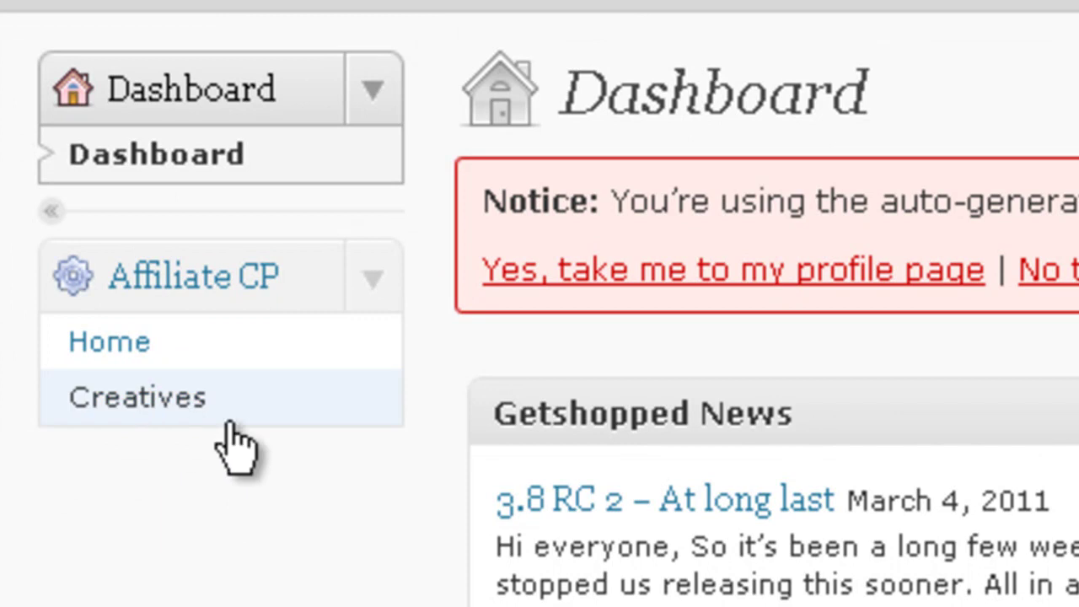
{"action": "left_click", "coordinate": [145, 417]}
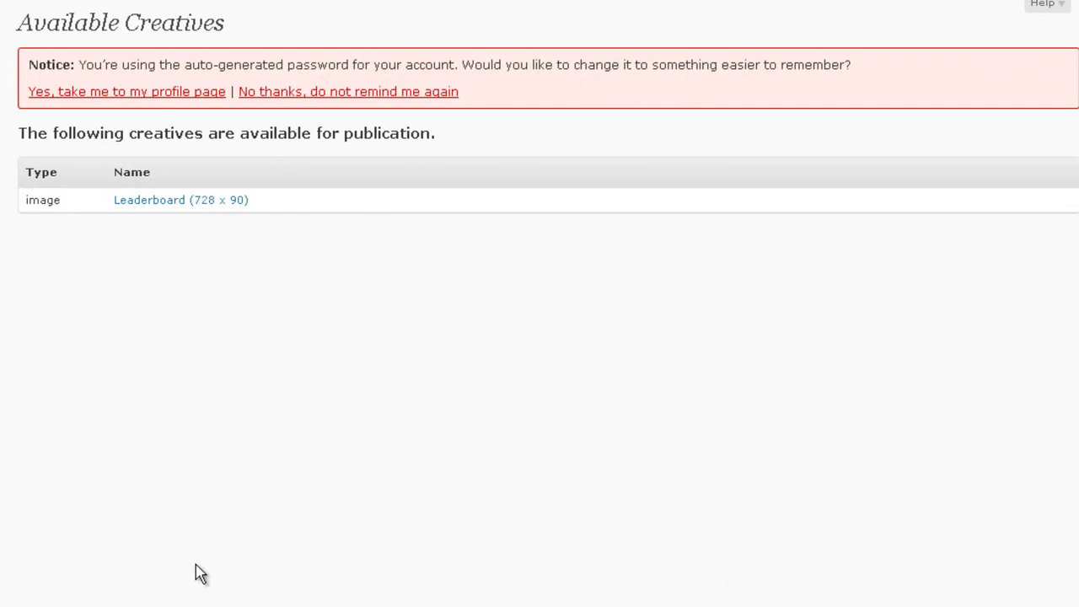
- Open the Leaderboard (728 x 90) creative and preview its full banner image
{"action": "left_click", "coordinate": [140, 207]}
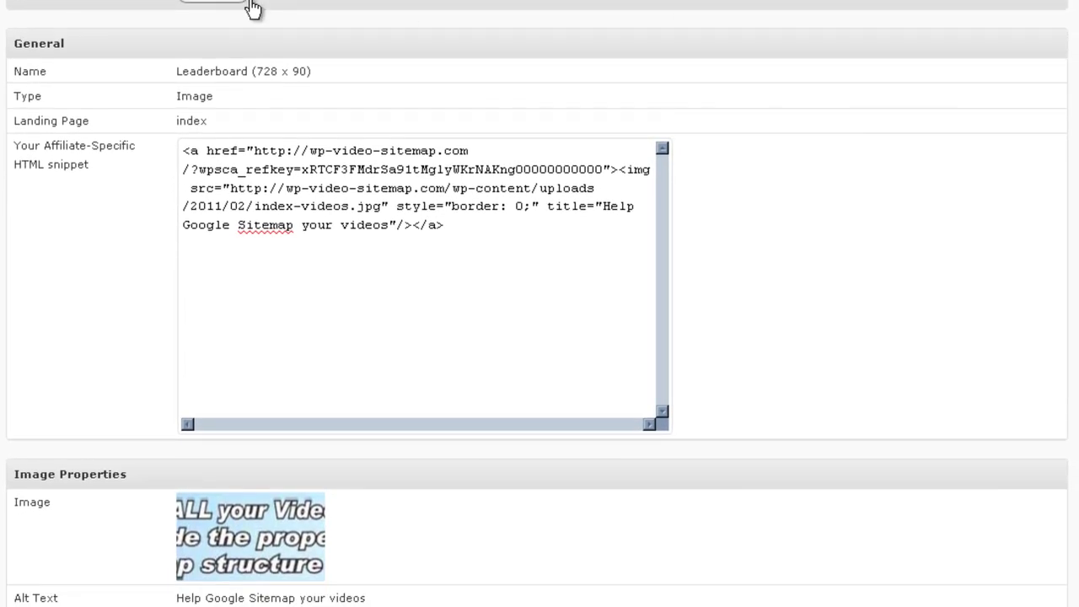
{"action": "left_click", "coordinate": [252, 5]}
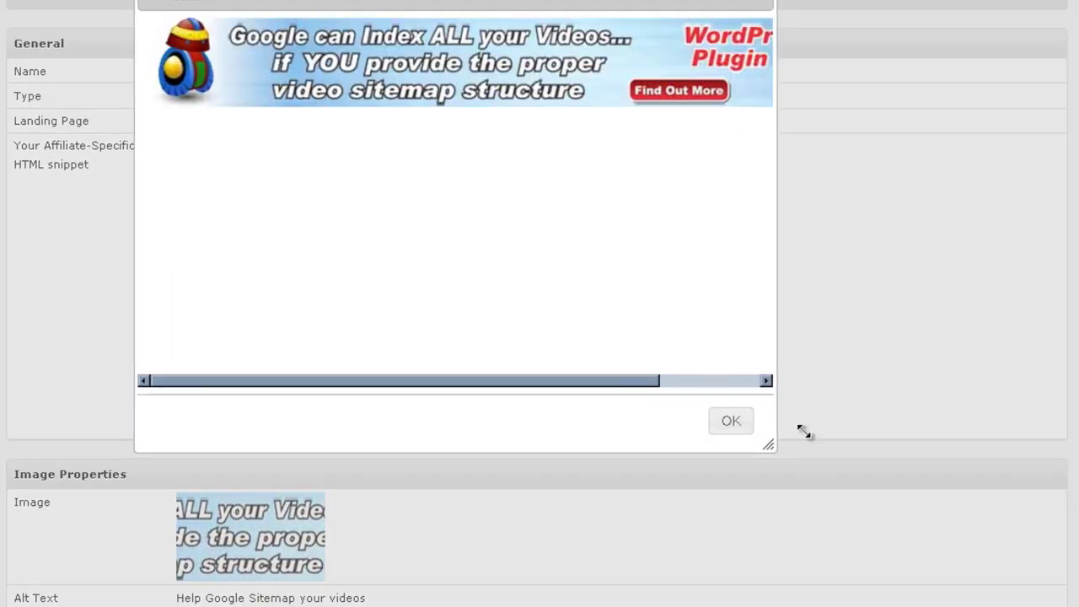
{"action": "mouse_move", "coordinate": [803, 431]}
{"action": "left_mouse_down"}
{"action": "mouse_move", "coordinate": [882, 373]}
{"action": "mouse_move", "coordinate": [905, 317]}
{"action": "left_mouse_up"}
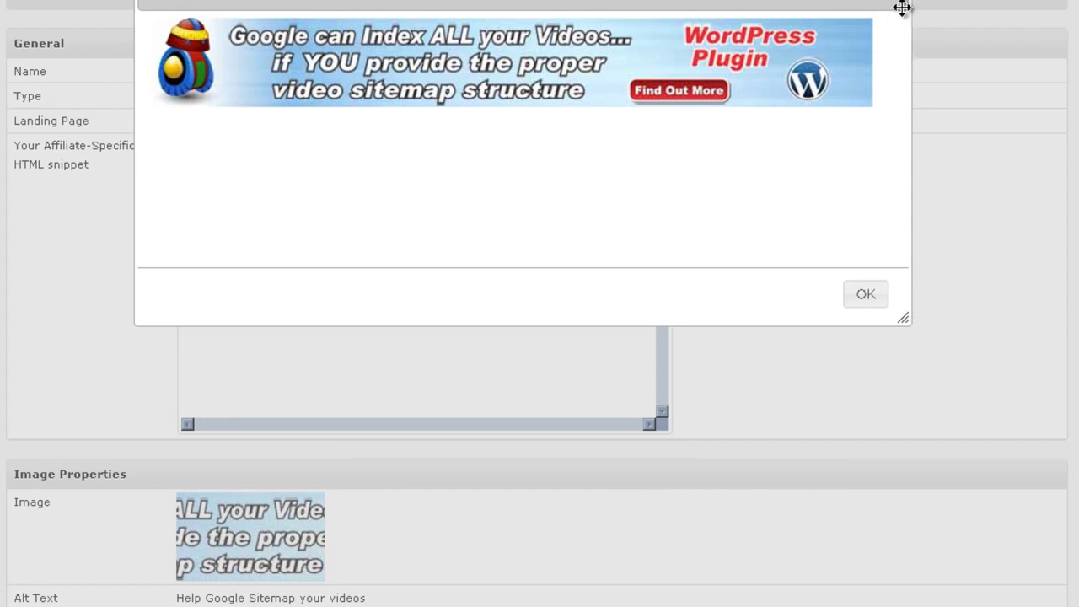
{"action": "left_click", "coordinate": [859, 297]}
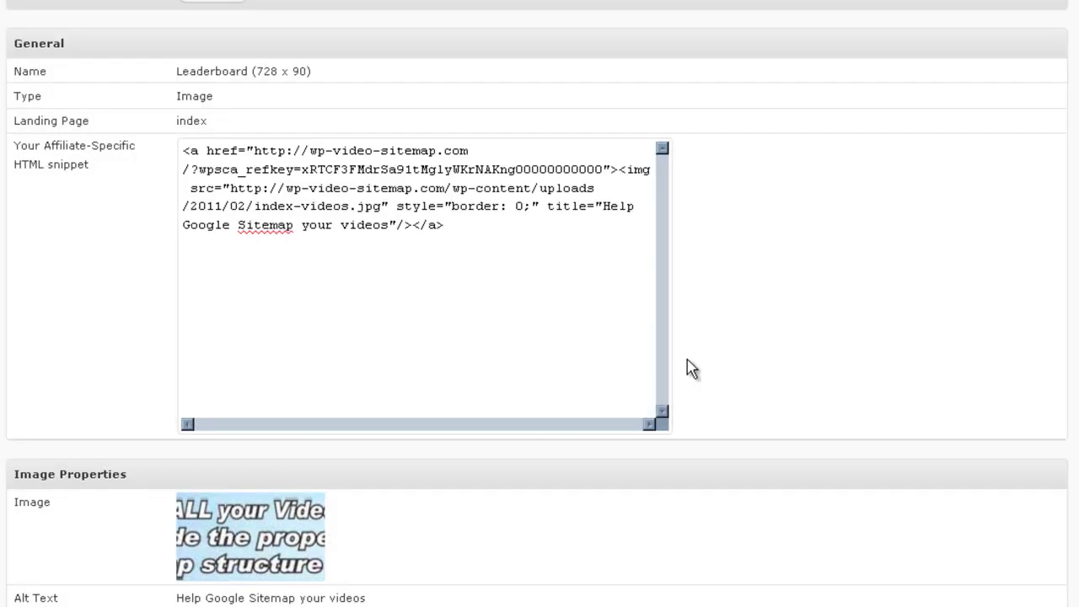
{"action": "scroll", "coordinate": [563, 409], "scroll_direction": "down", "scroll_amount": 1}
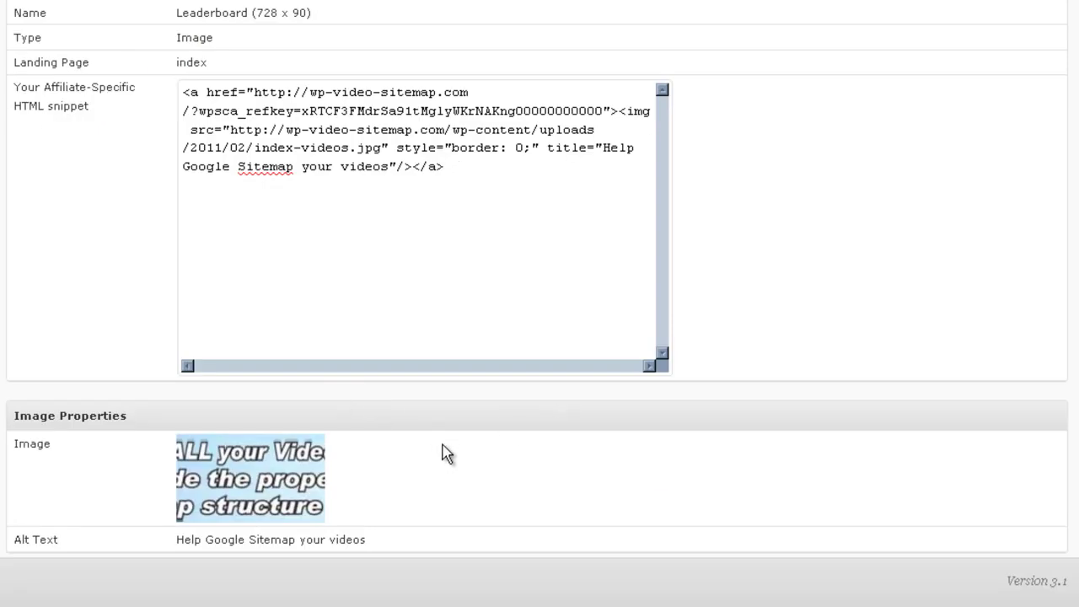
{"action": "scroll", "coordinate": [444, 459], "scroll_direction": "up", "scroll_amount": 2}
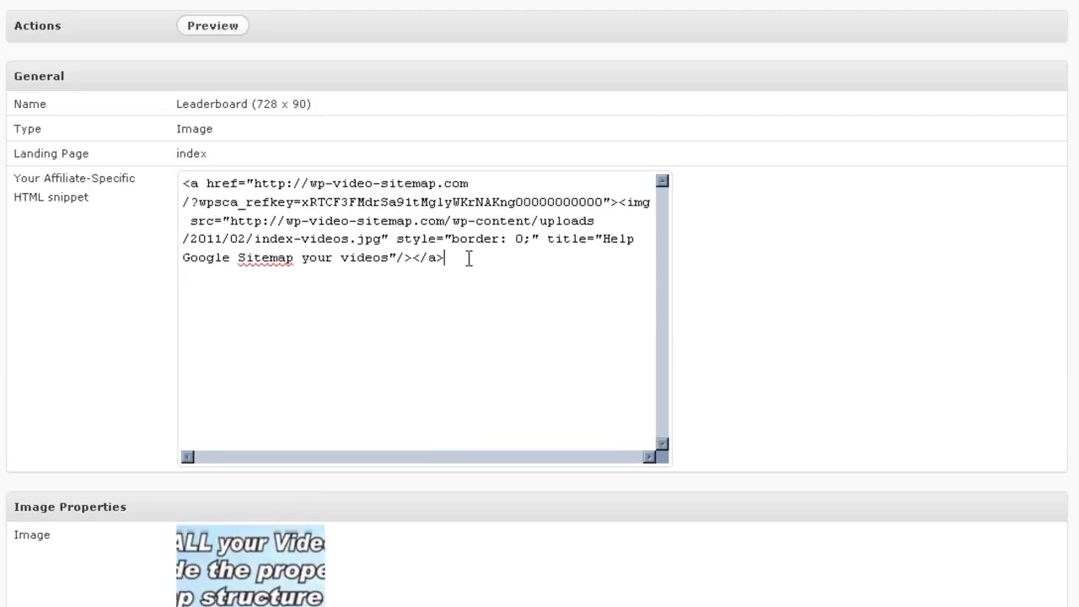
- Select the whole affiliate HTML snippet and cut it to the clipboard
{"action": "left_click_drag", "start_coordinate": [468, 258], "coordinate": [175, 182]}
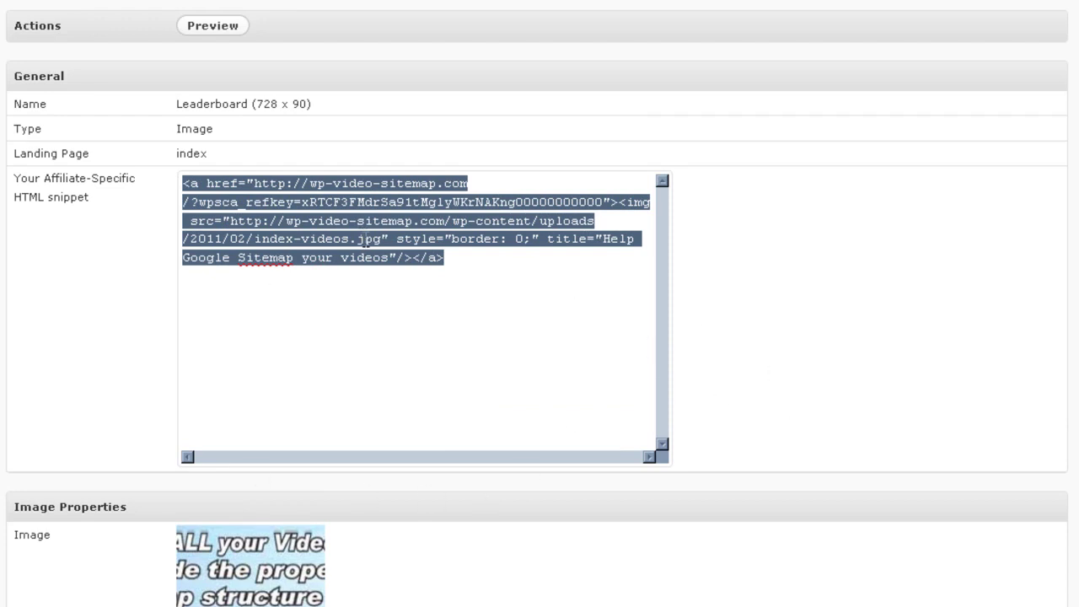
{"action": "right_click", "coordinate": [344, 219]}
{"action": "left_click", "coordinate": [388, 255]}
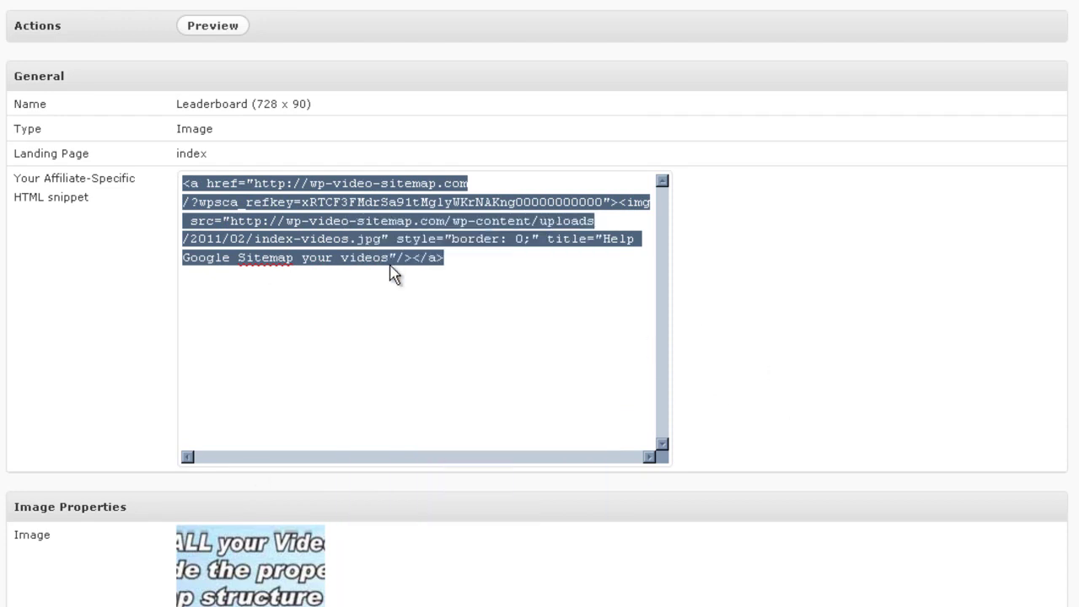